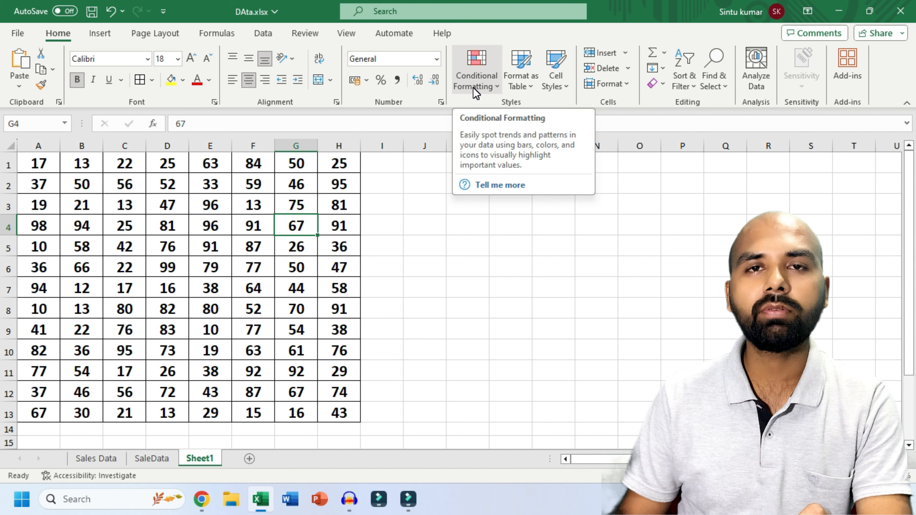
{"action": "left_click", "coordinate": [382, 224]}
{"action": "left_click_drag", "start_coordinate": [48, 167], "coordinate": [268, 287]}
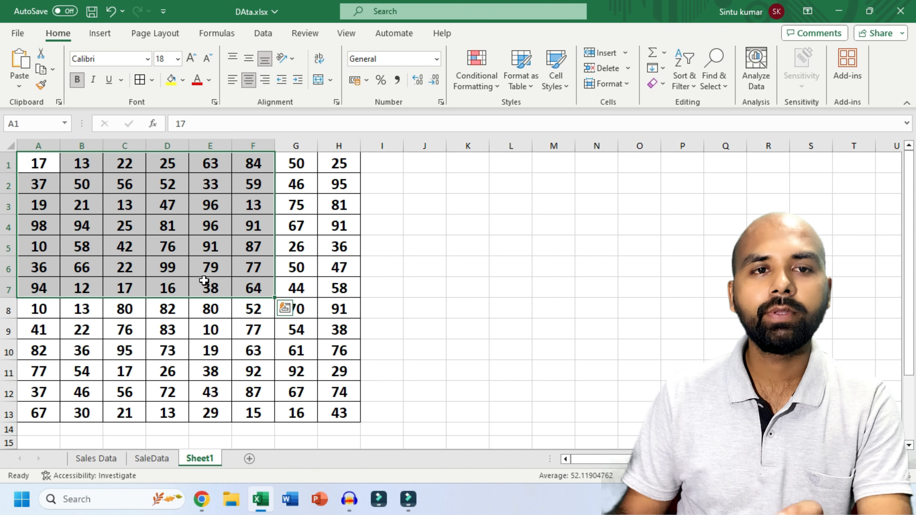
{"action": "left_click", "coordinate": [167, 228]}
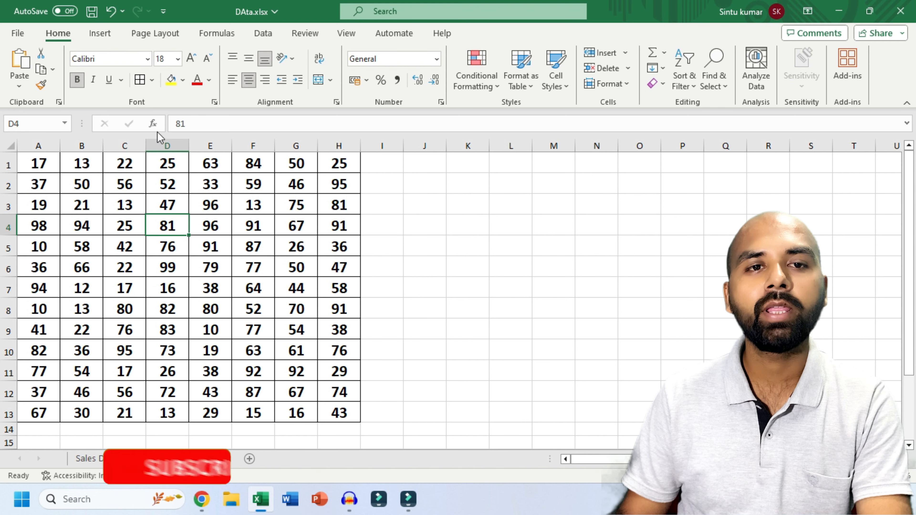
Step: Try a red font color on the numbers in cells A1:G9 and undo it
{"action": "left_click_drag", "start_coordinate": [41, 164], "coordinate": [292, 327]}
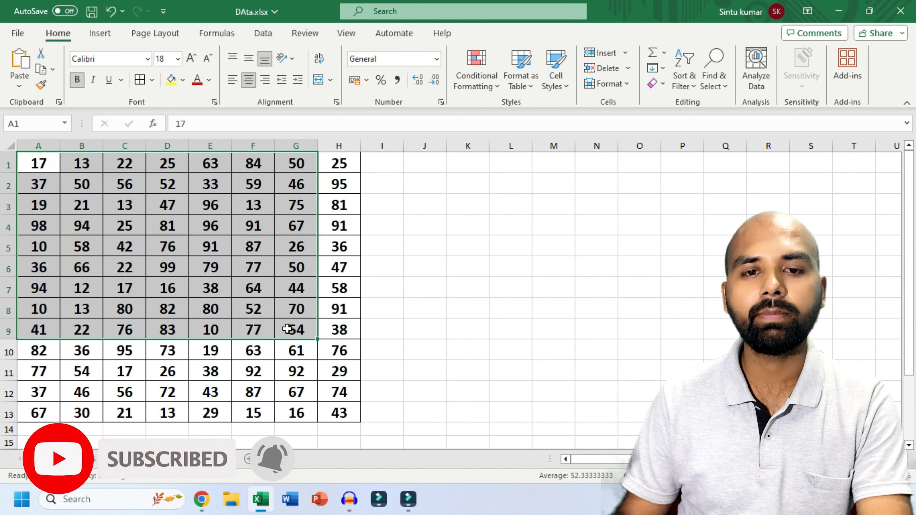
{"action": "left_click", "coordinate": [197, 80]}
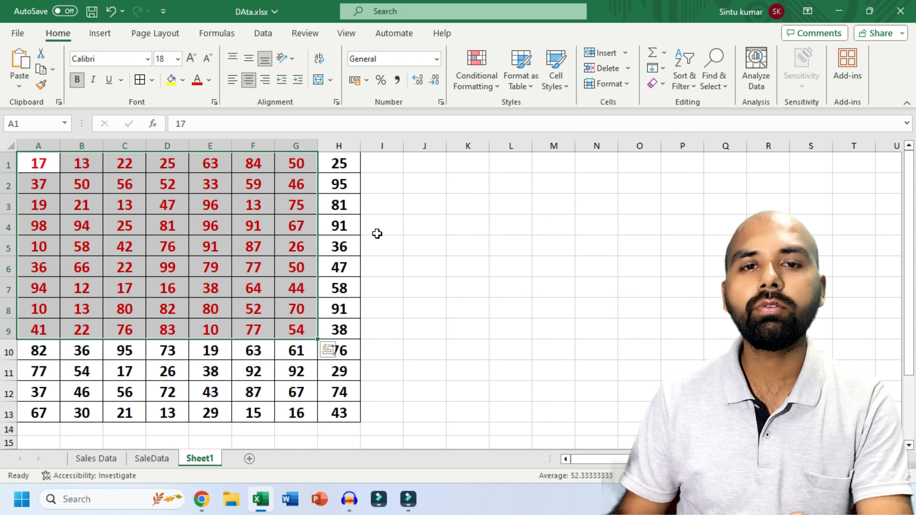
{"action": "key", "text": "ctrl+z"}
{"action": "key", "text": "ctrl+q"}
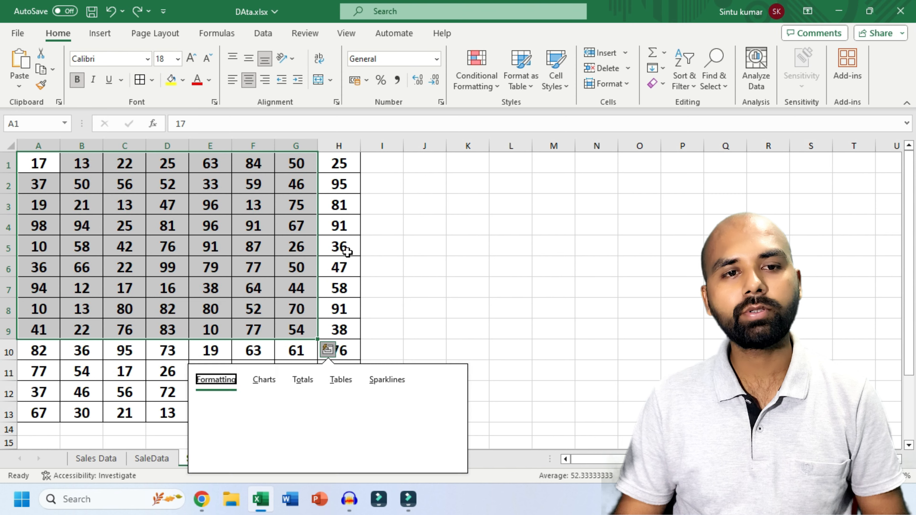
{"action": "left_click", "coordinate": [213, 254]}
Step: Set up a Greater Than highlight rule for cells A1:H13 with the threshold 90 and a custom format
{"action": "left_click", "coordinate": [42, 164]}
{"action": "left_click_drag", "start_coordinate": [43, 164], "coordinate": [331, 408]}
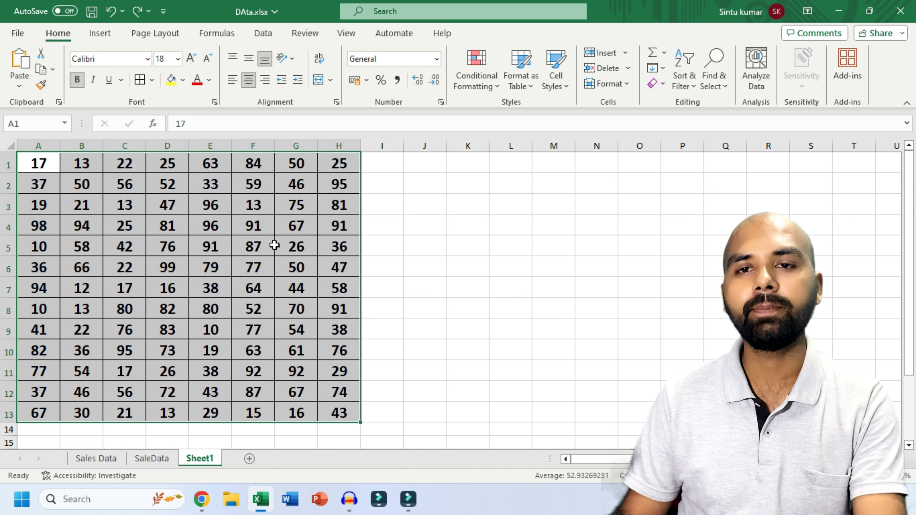
{"action": "left_click", "coordinate": [480, 88]}
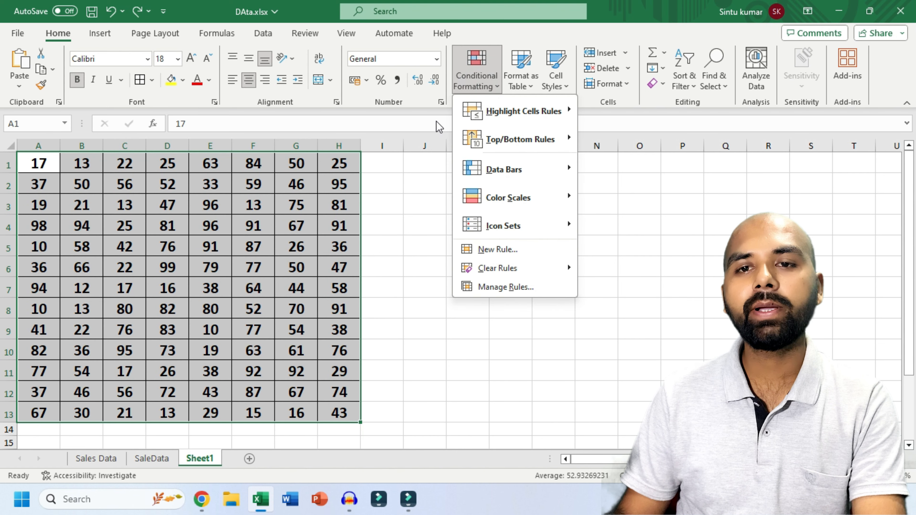
{"action": "mouse_move", "coordinate": [496, 126]}
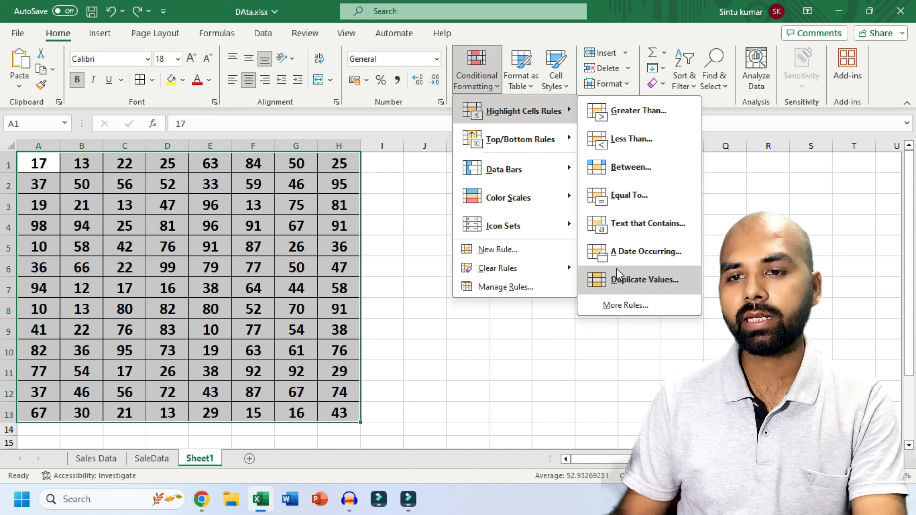
{"action": "left_click", "coordinate": [636, 112]}
{"action": "left_click_drag", "start_coordinate": [587, 178], "coordinate": [350, 123]}
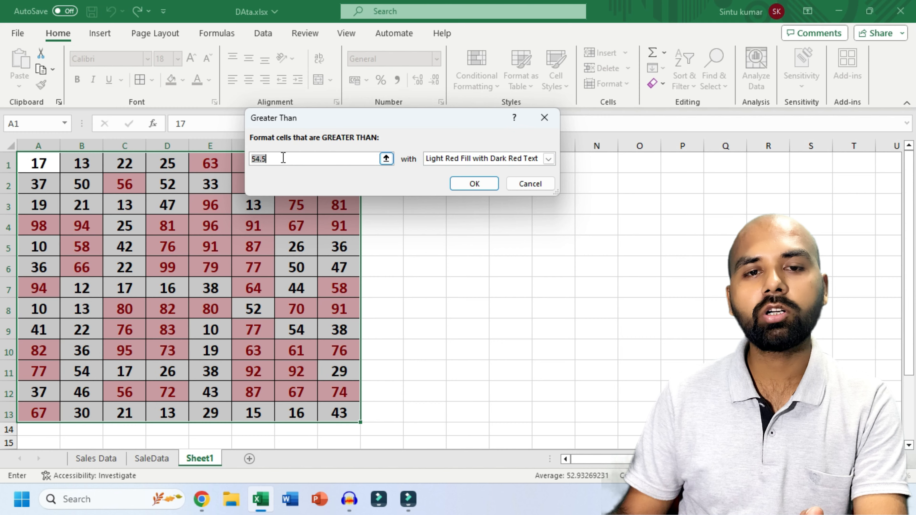
{"action": "key", "text": "BackSpace"}
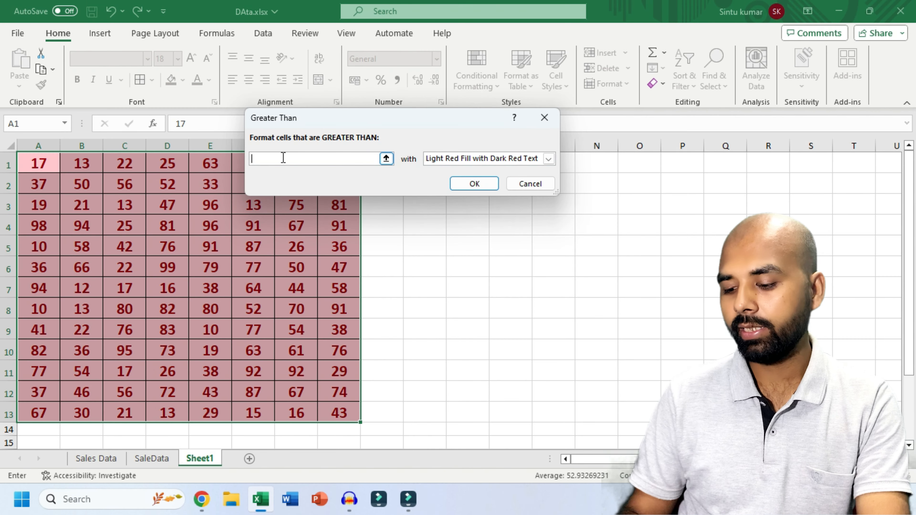
{"action": "type", "text": "90"}
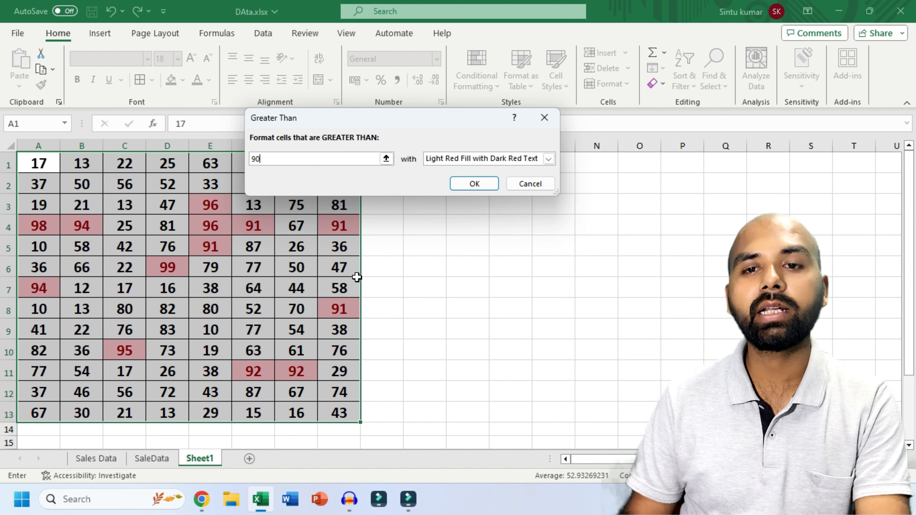
{"action": "left_click", "coordinate": [548, 159]}
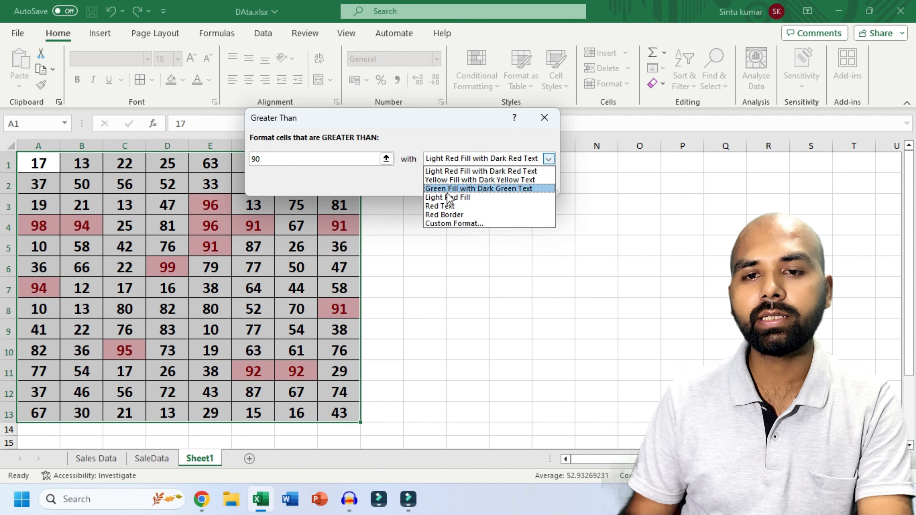
{"action": "left_click", "coordinate": [451, 224]}
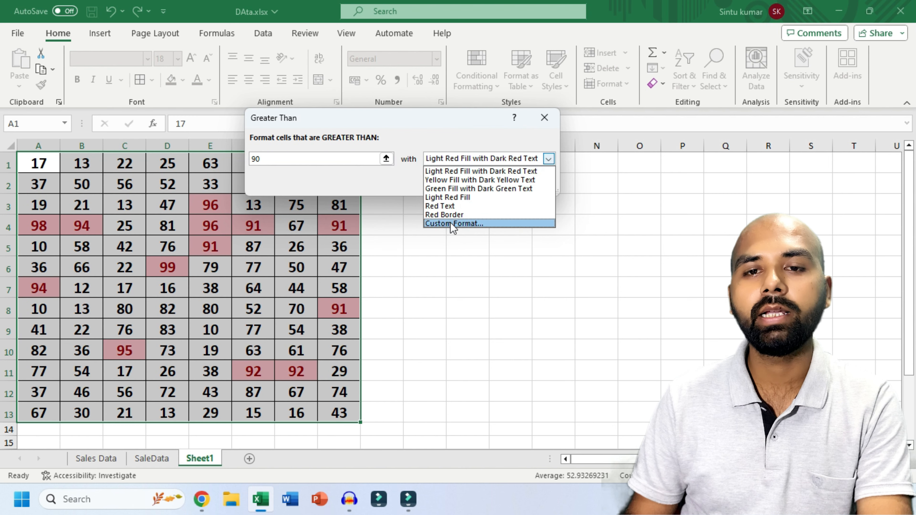
Step: Look through the Number, Font, Border and Fill options available for the rule's custom format
{"action": "left_click_drag", "start_coordinate": [598, 35], "coordinate": [391, 44]}
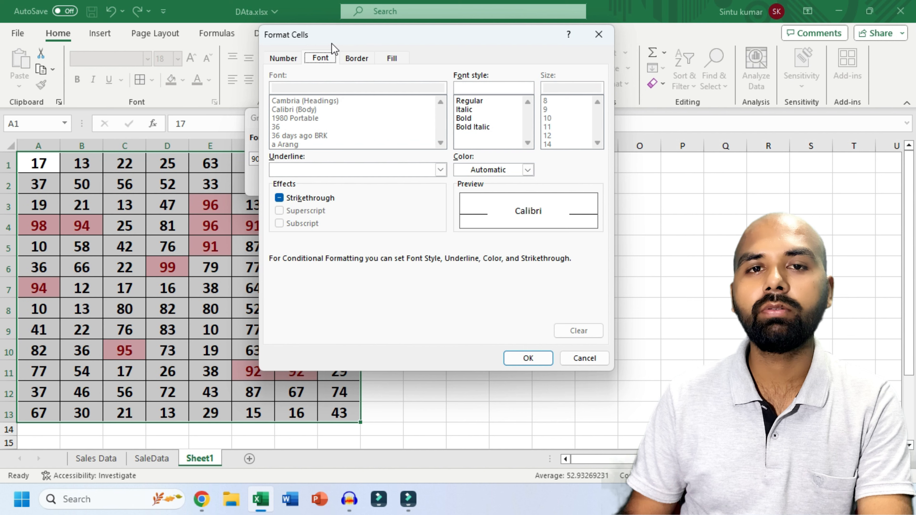
{"action": "left_click", "coordinate": [288, 60]}
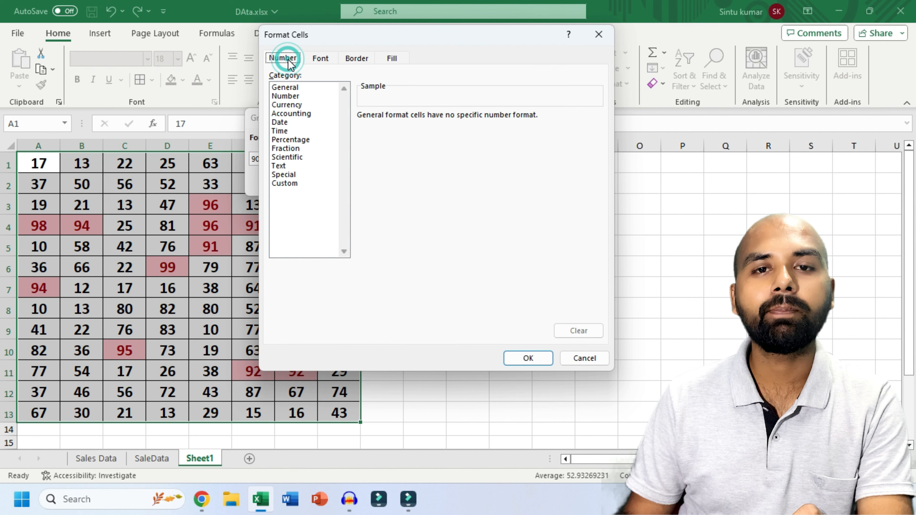
{"action": "left_click", "coordinate": [317, 62]}
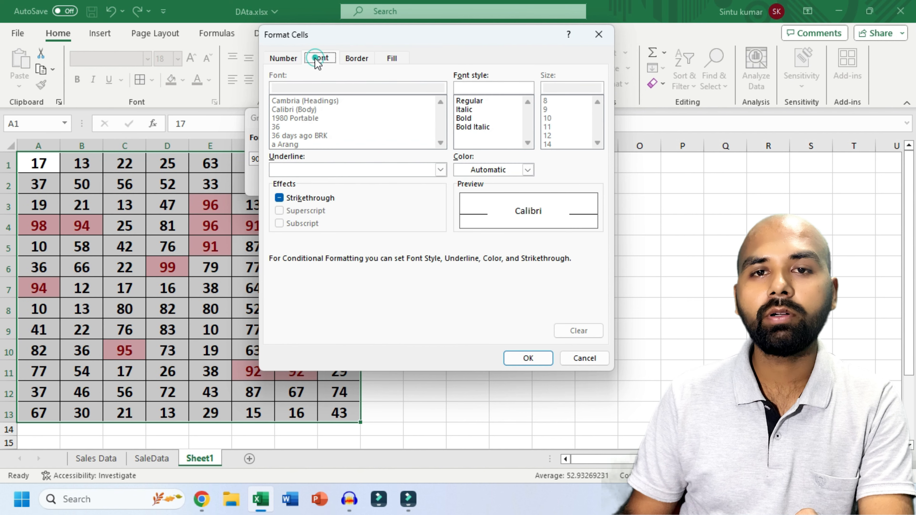
{"action": "left_click", "coordinate": [356, 60]}
{"action": "left_click", "coordinate": [395, 62]}
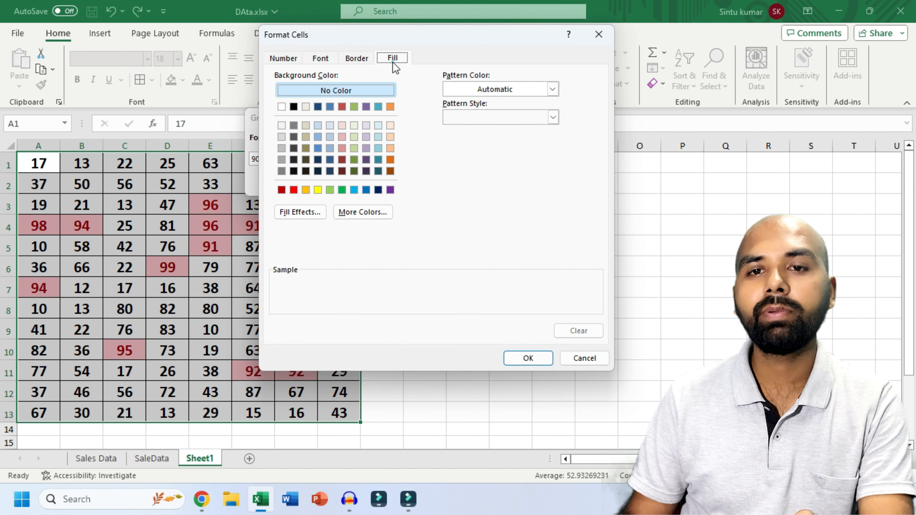
{"action": "left_click", "coordinate": [298, 60]}
{"action": "left_click", "coordinate": [320, 60]}
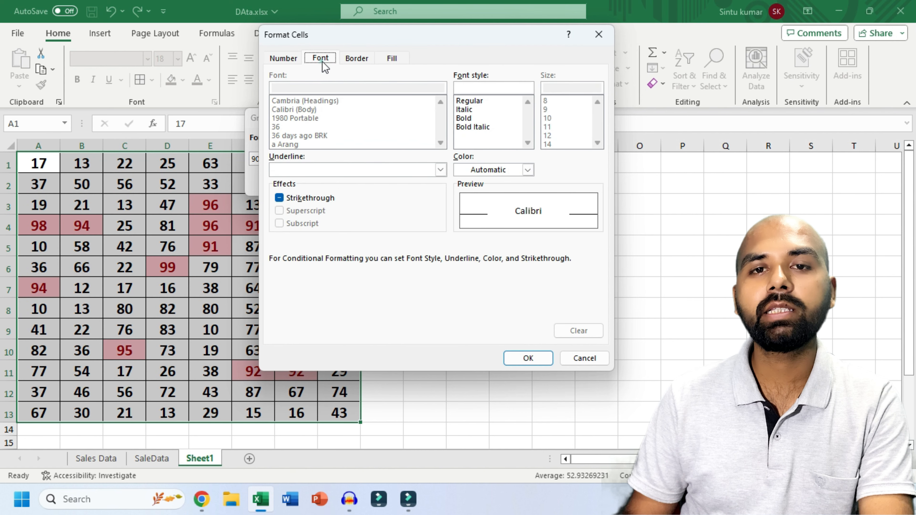
{"action": "left_click", "coordinate": [354, 60]}
{"action": "left_click", "coordinate": [390, 59]}
{"action": "left_click", "coordinate": [358, 60]}
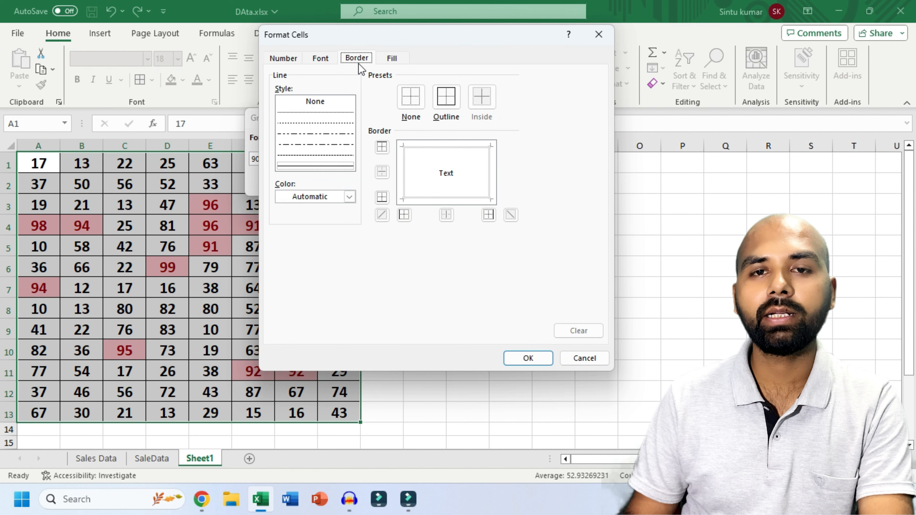
{"action": "left_click", "coordinate": [321, 61]}
{"action": "left_click", "coordinate": [284, 61]}
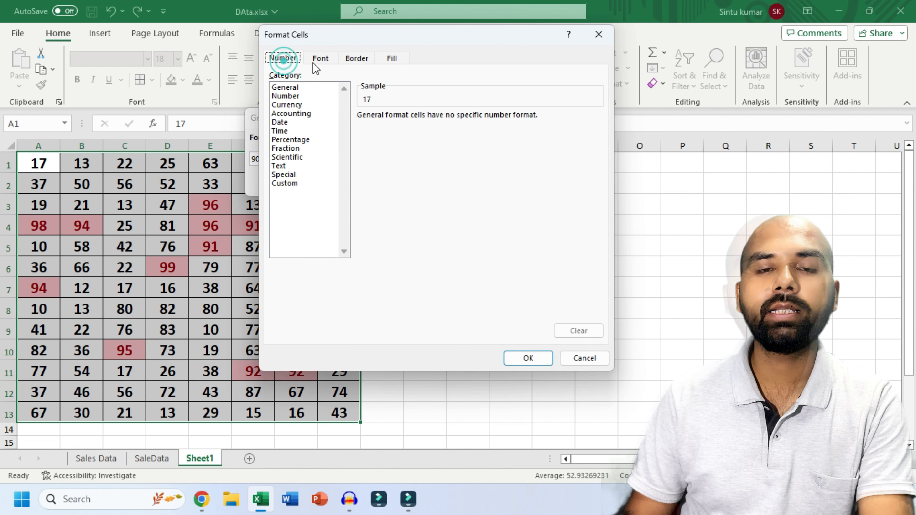
{"action": "left_click_drag", "start_coordinate": [297, 29], "coordinate": [287, 175]}
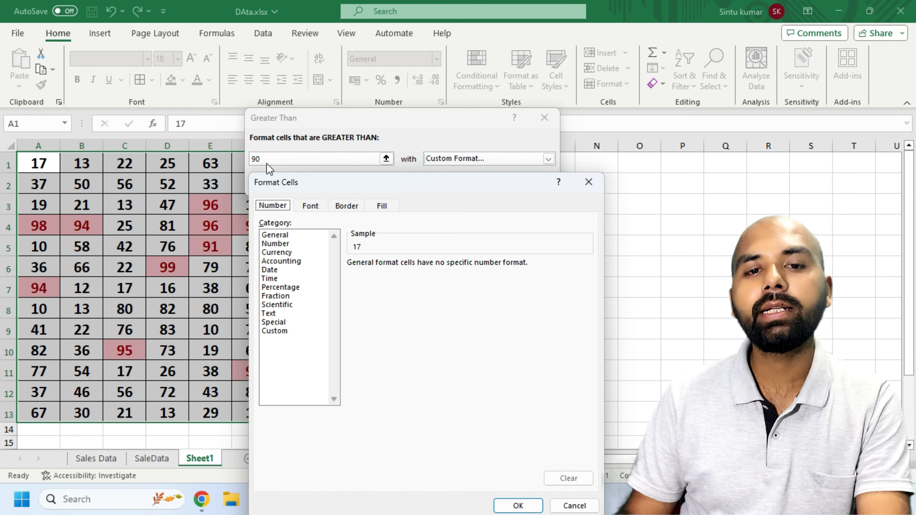
{"action": "left_click_drag", "start_coordinate": [337, 185], "coordinate": [353, 120]}
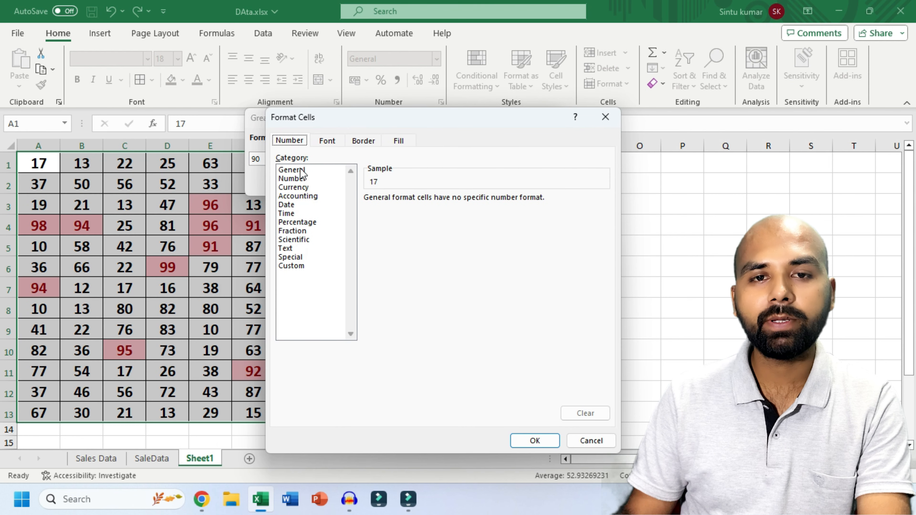
{"action": "left_click", "coordinate": [327, 143]}
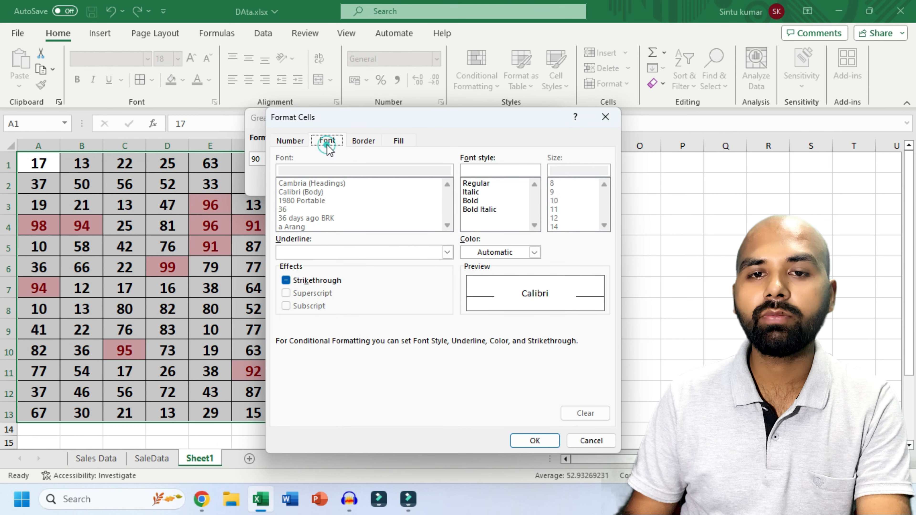
{"action": "left_click", "coordinate": [362, 140]}
Step: Give the custom format a yellow background fill with a red thin grid pattern
{"action": "left_click", "coordinate": [398, 142]}
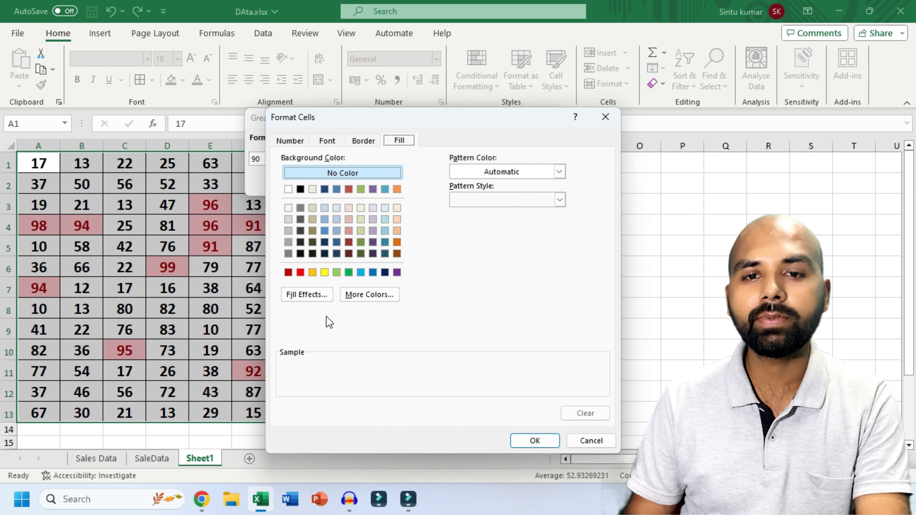
{"action": "left_click", "coordinate": [324, 273]}
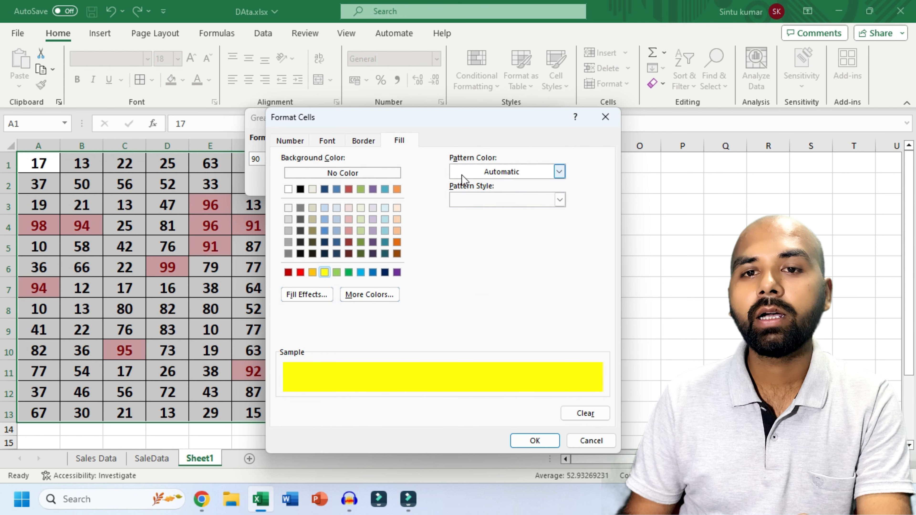
{"action": "left_click", "coordinate": [560, 172]}
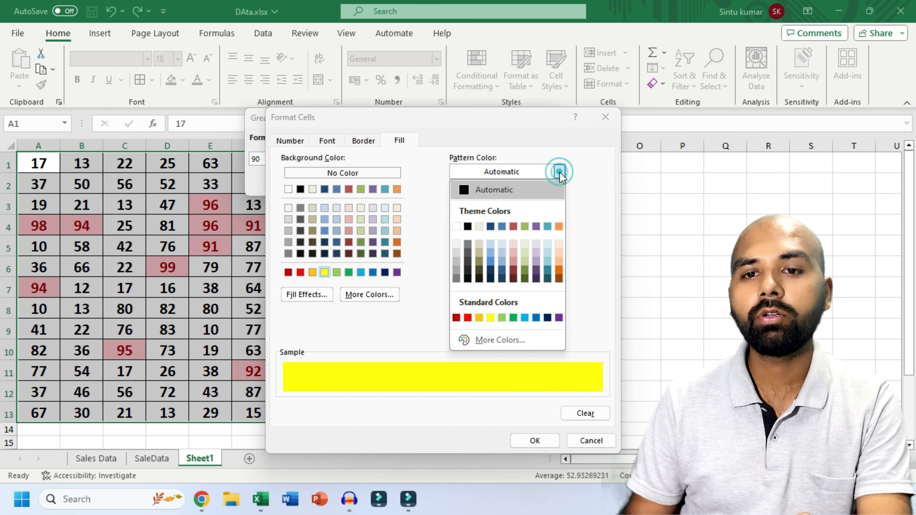
{"action": "left_click", "coordinate": [468, 318]}
{"action": "left_click", "coordinate": [559, 199]}
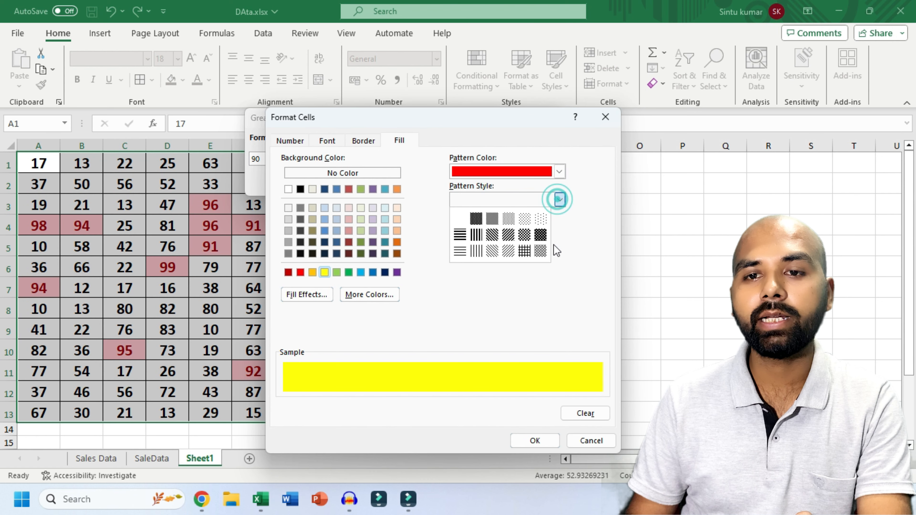
{"action": "left_click", "coordinate": [525, 251]}
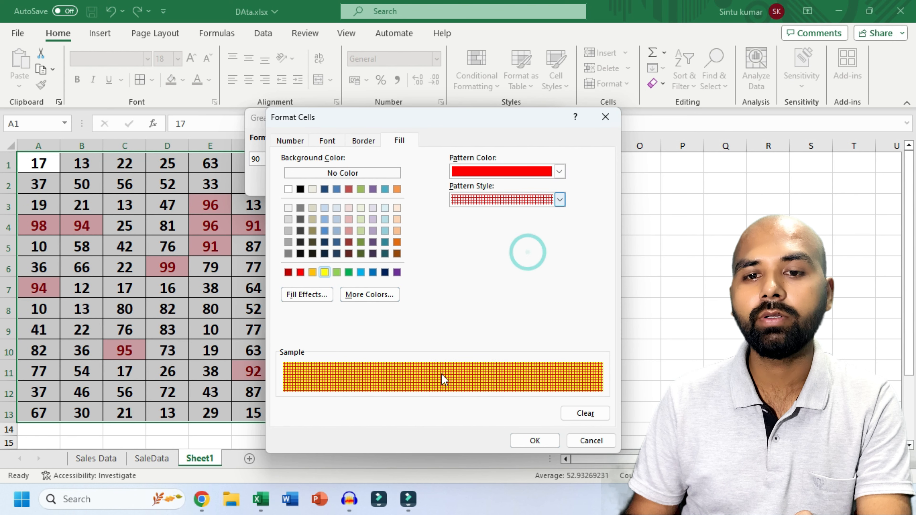
Step: Set the custom format's font style to Bold Italic and apply the Greater Than rule
{"action": "left_click", "coordinate": [364, 140]}
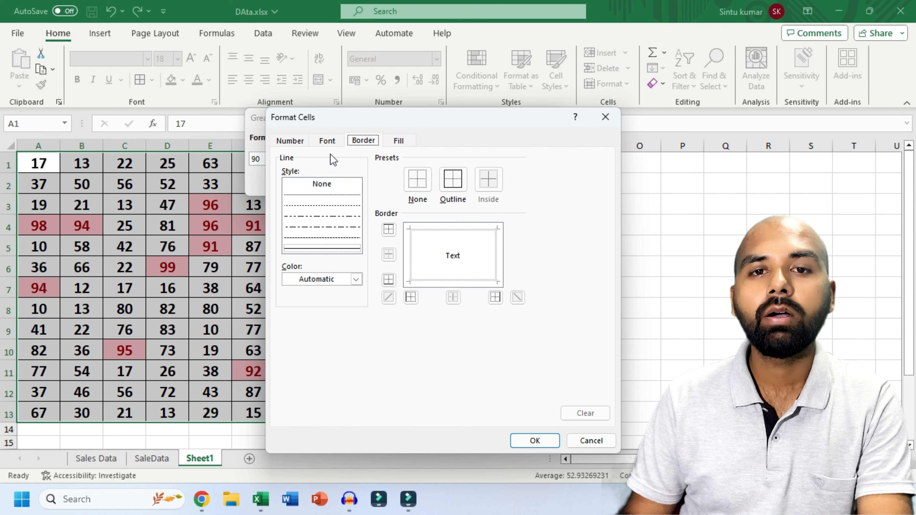
{"action": "left_click", "coordinate": [327, 141]}
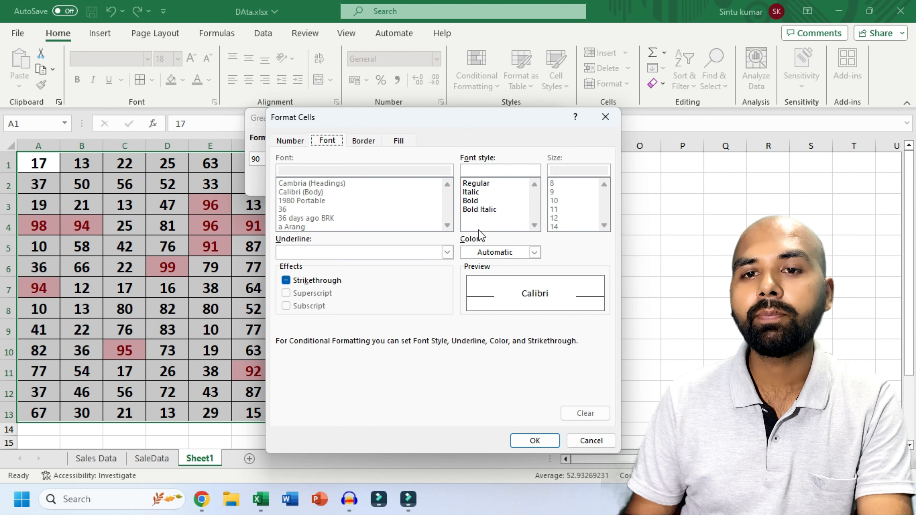
{"action": "left_click", "coordinate": [478, 210]}
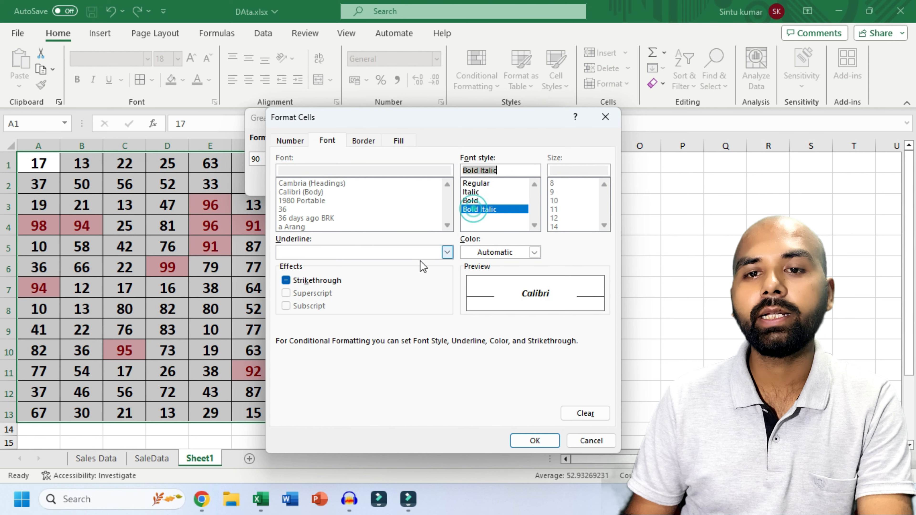
{"action": "left_click", "coordinate": [535, 440]}
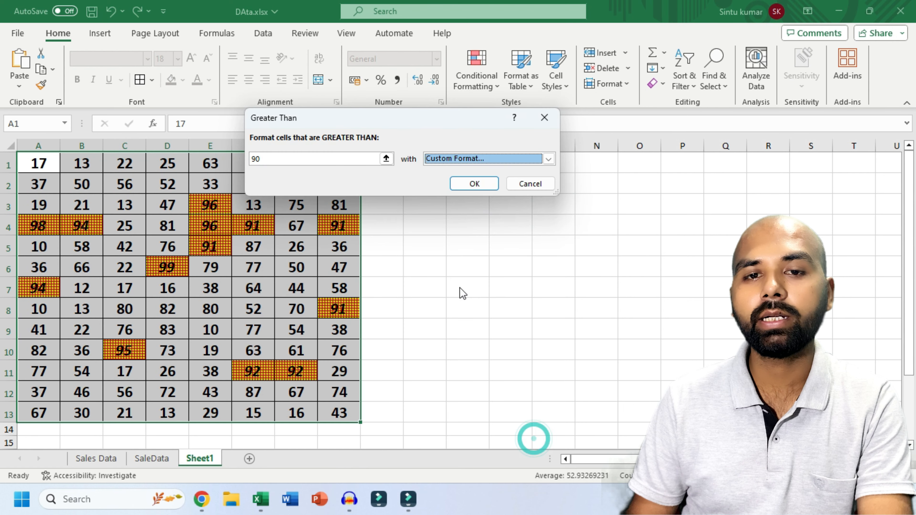
{"action": "left_click", "coordinate": [471, 185]}
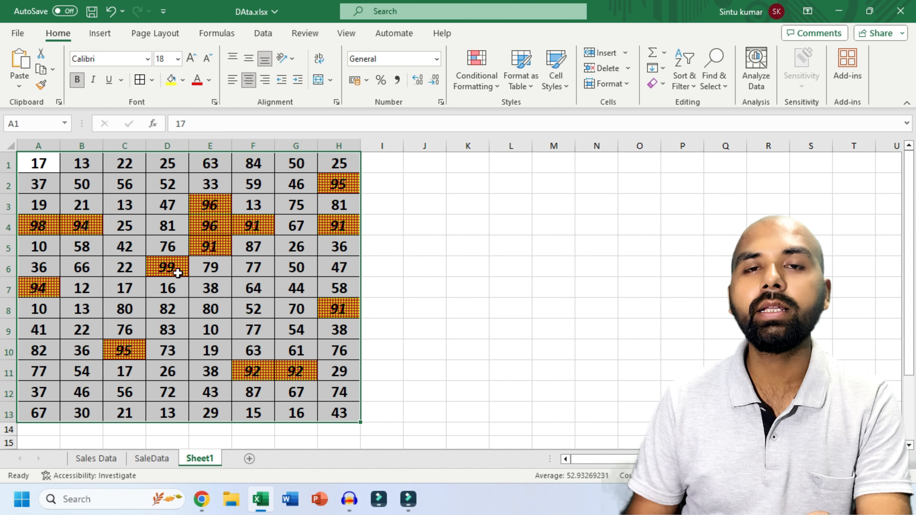
Step: Look over the Greater Than rule's threshold, preset formats and custom format options, and leave without applying the rule
{"action": "left_click", "coordinate": [487, 92]}
{"action": "mouse_move", "coordinate": [523, 111]}
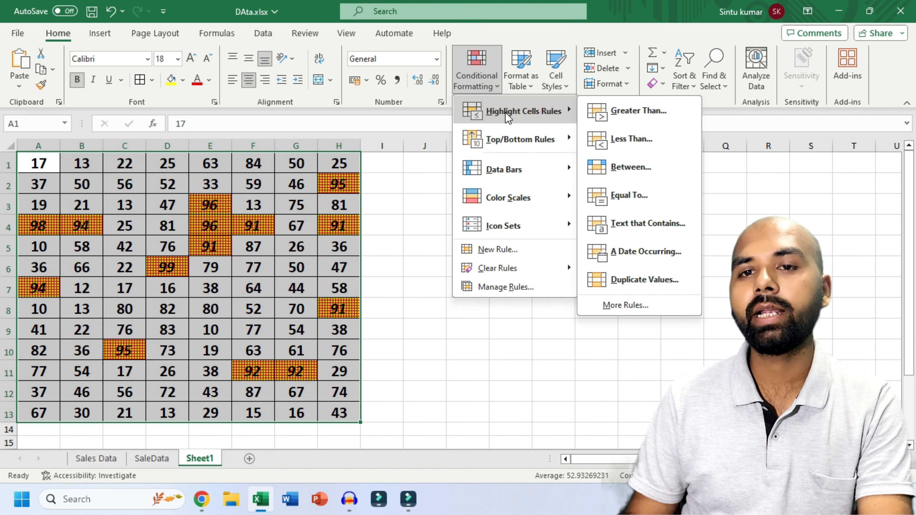
{"action": "left_click", "coordinate": [615, 114]}
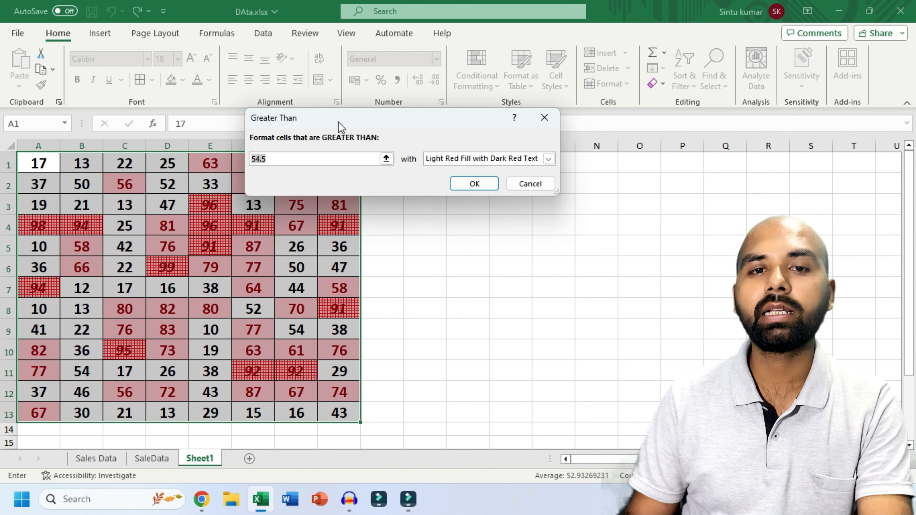
{"action": "left_click_drag", "start_coordinate": [340, 123], "coordinate": [364, 147]}
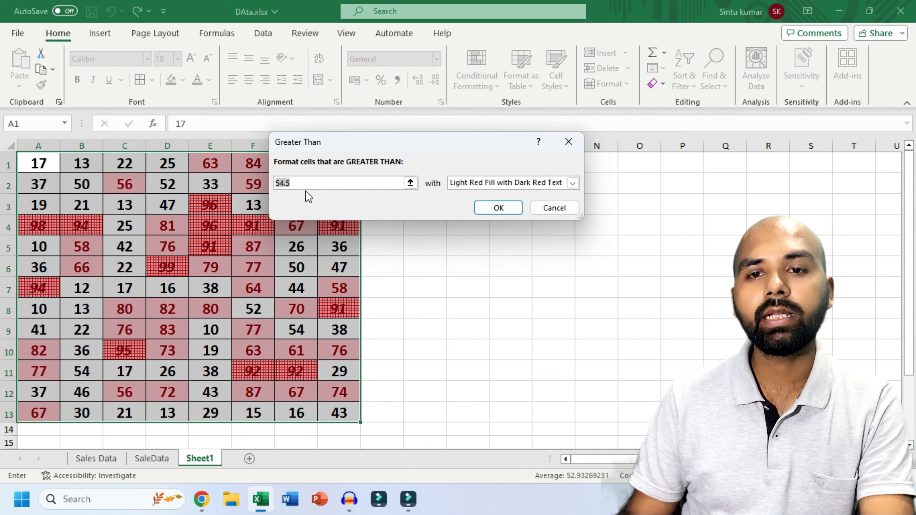
{"action": "left_click", "coordinate": [572, 183]}
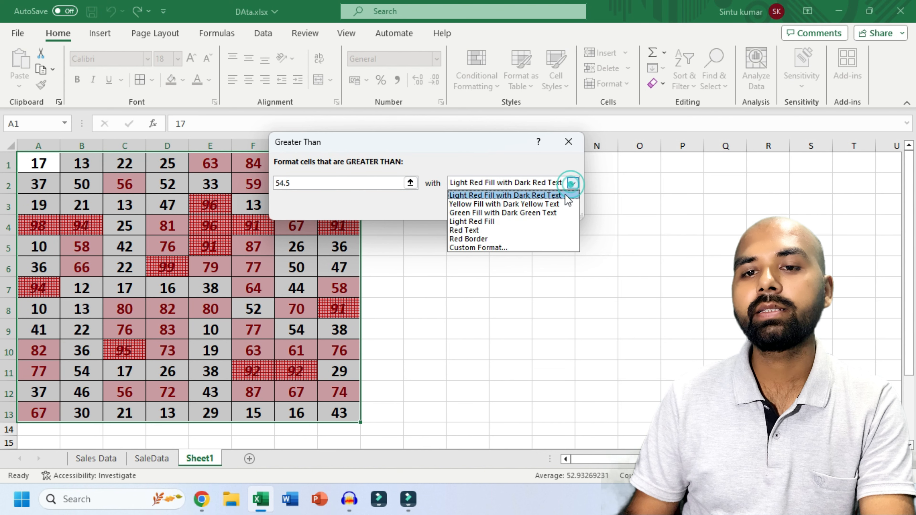
{"action": "left_click", "coordinate": [465, 248]}
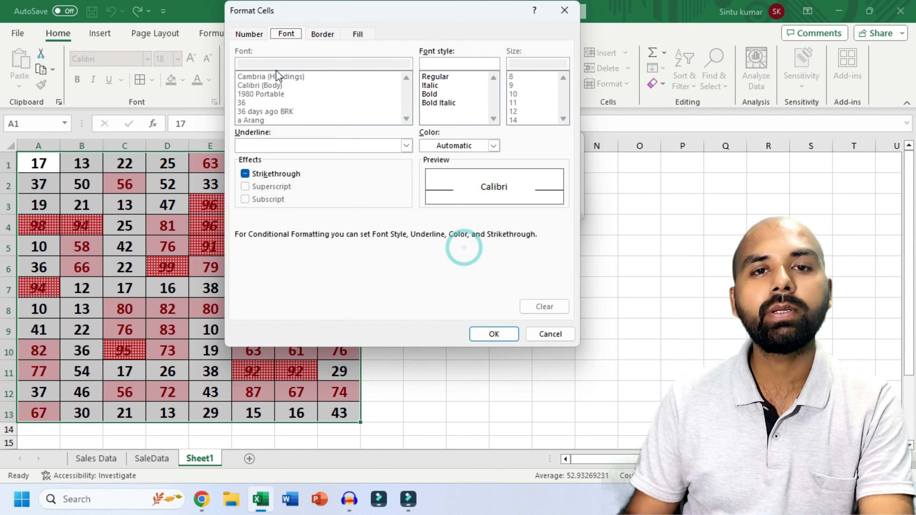
{"action": "left_click", "coordinate": [558, 15]}
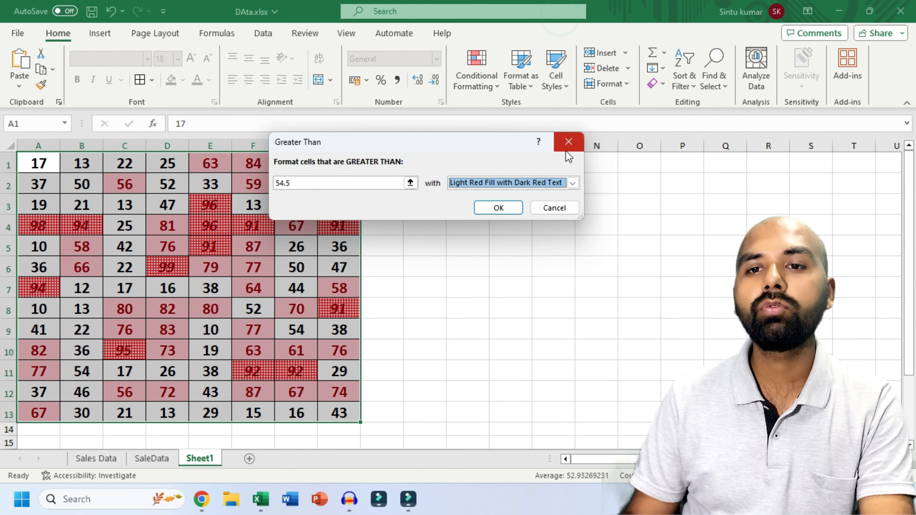
{"action": "left_click", "coordinate": [568, 142]}
Step: Set up a Less Than highlight rule for cells A1:H13 with the threshold 50 and a custom format
{"action": "left_click", "coordinate": [477, 82]}
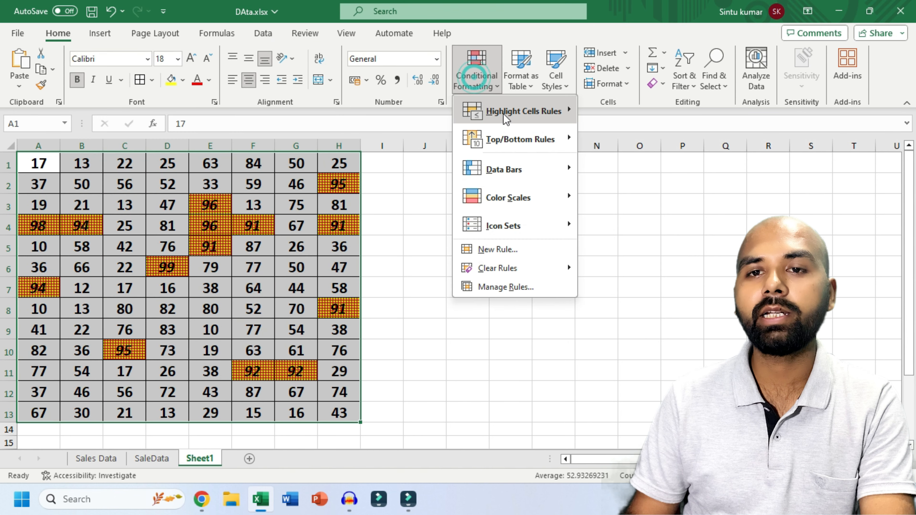
{"action": "mouse_move", "coordinate": [507, 119]}
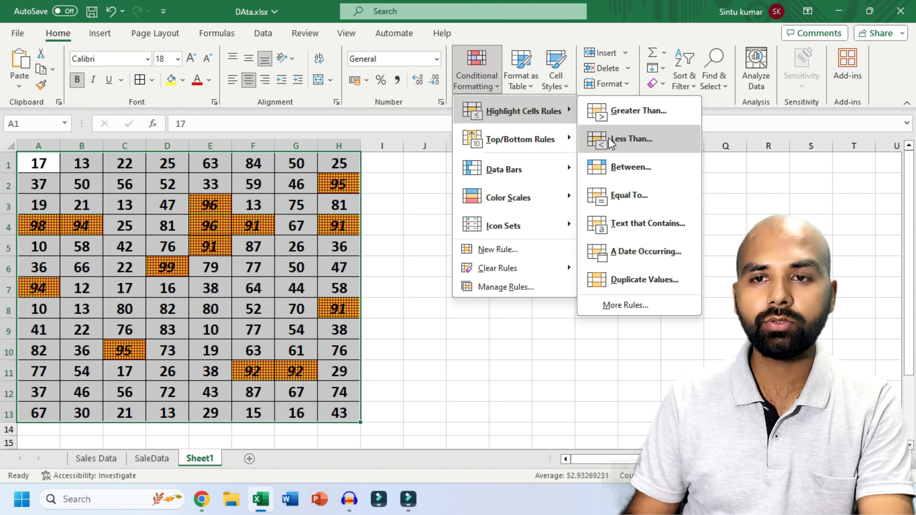
{"action": "left_click", "coordinate": [631, 138]}
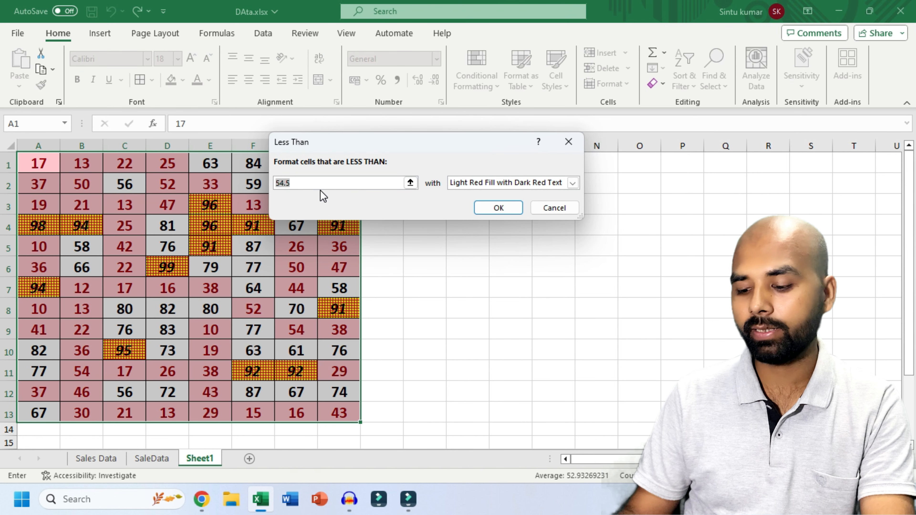
{"action": "type", "text": "50"}
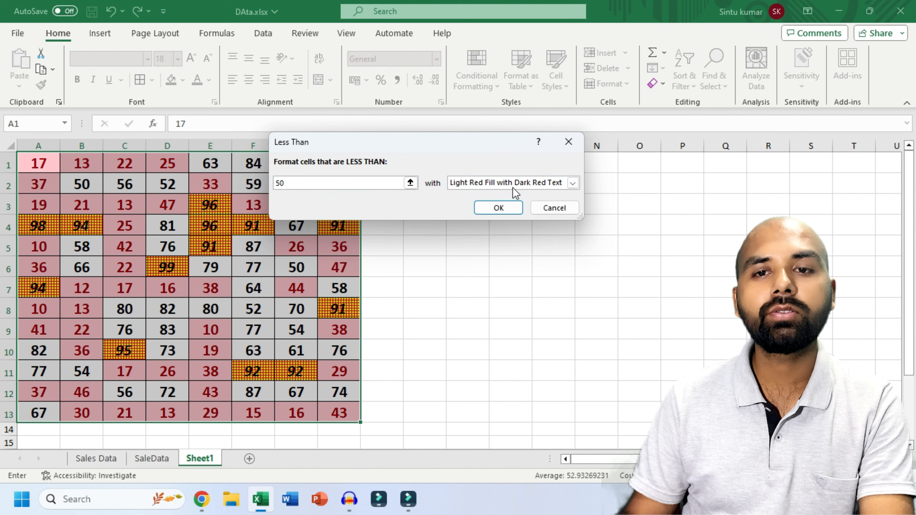
{"action": "left_click", "coordinate": [573, 183]}
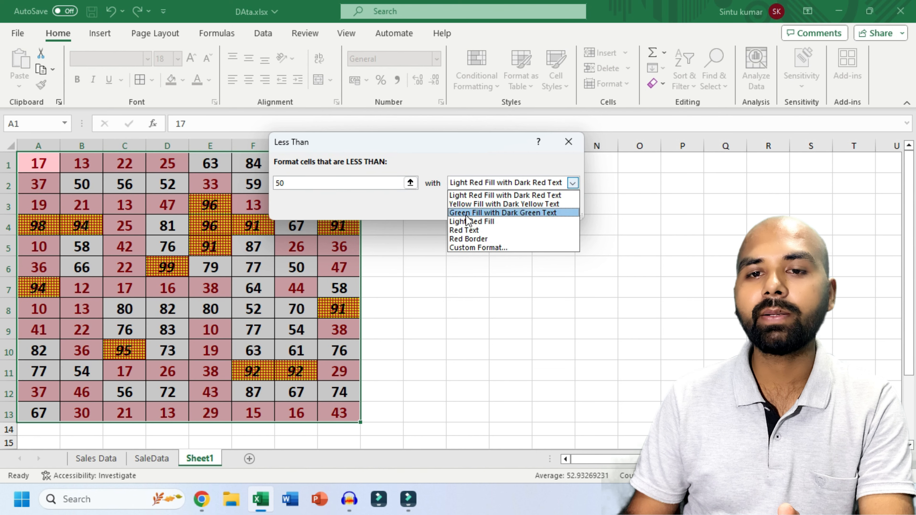
{"action": "left_click", "coordinate": [473, 247]}
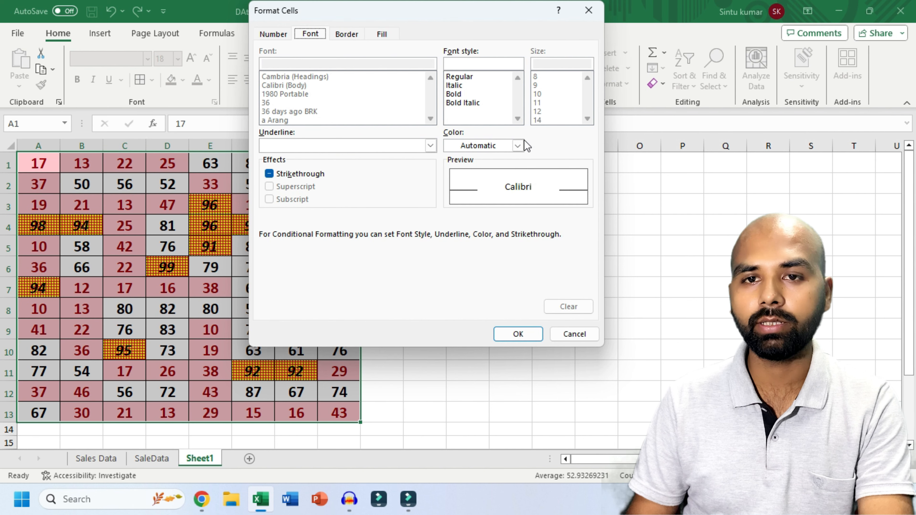
Step: Give the custom format a Double underline and red font color, and apply the Less Than rule
{"action": "left_click", "coordinate": [430, 146]}
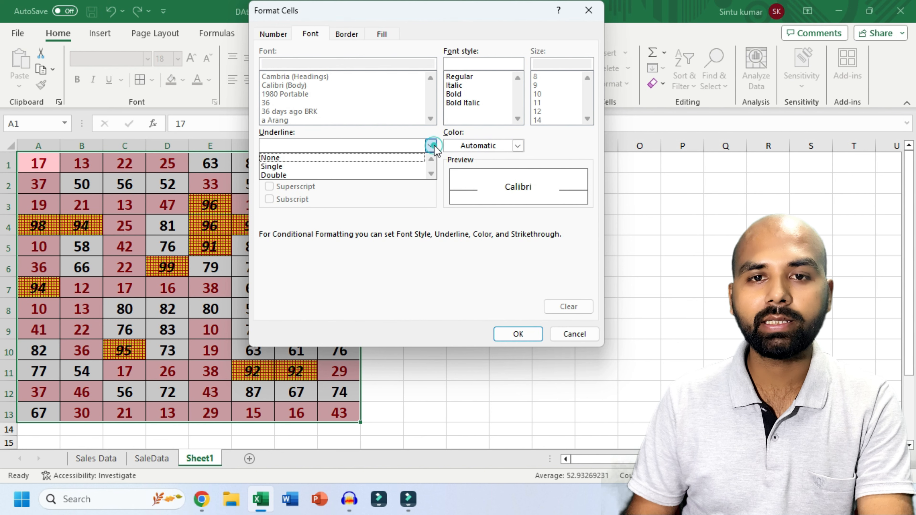
{"action": "left_click", "coordinate": [270, 173]}
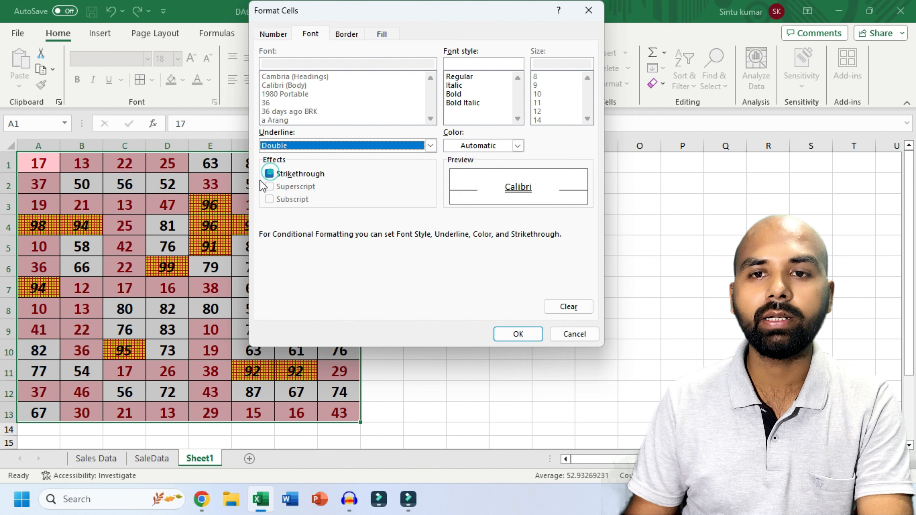
{"action": "left_click", "coordinate": [518, 146]}
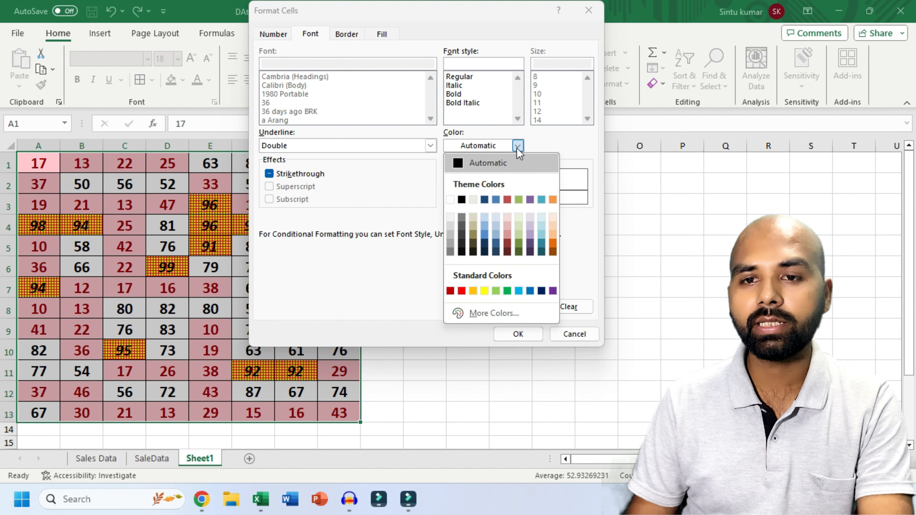
{"action": "left_click", "coordinate": [462, 291]}
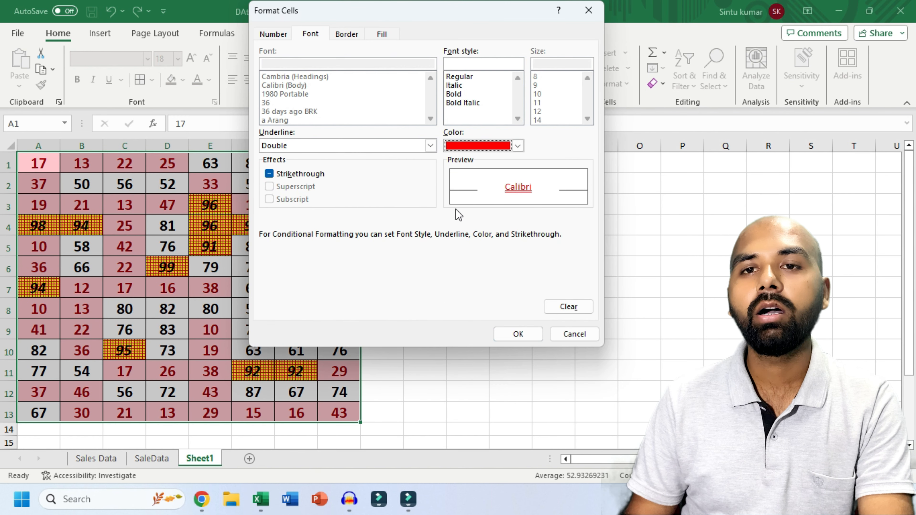
{"action": "left_click", "coordinate": [516, 334]}
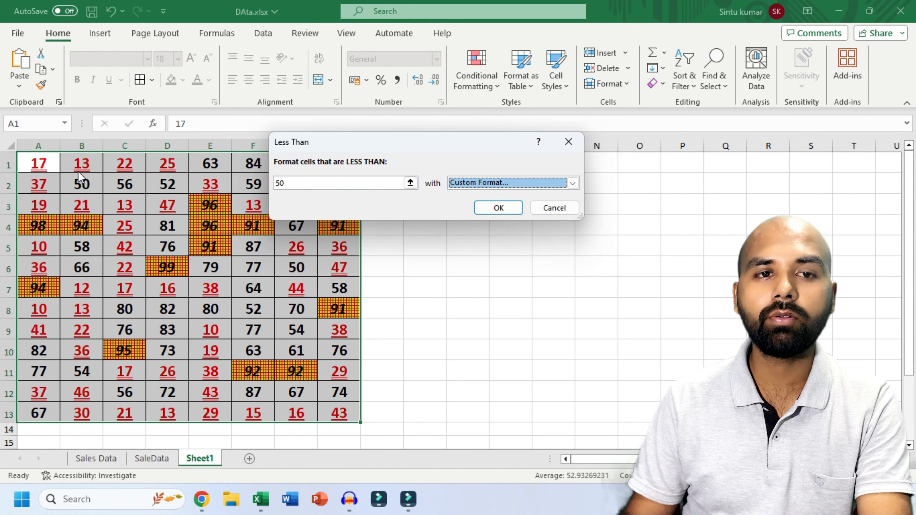
{"action": "left_click", "coordinate": [501, 210]}
{"action": "left_click", "coordinate": [253, 306]}
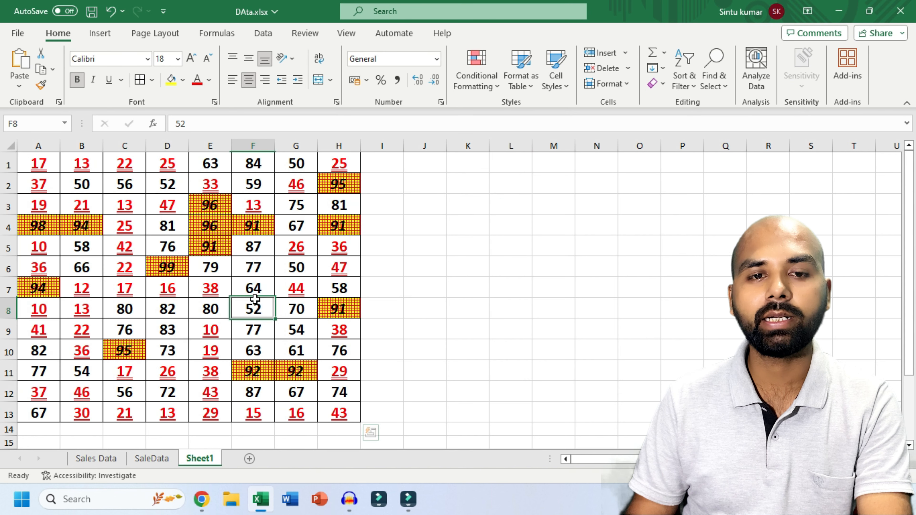
Step: Try a Between highlight rule on cells A1:H13 with limits 20 and 90 and a custom format, and cancel it
{"action": "left_click_drag", "start_coordinate": [38, 164], "coordinate": [341, 413]}
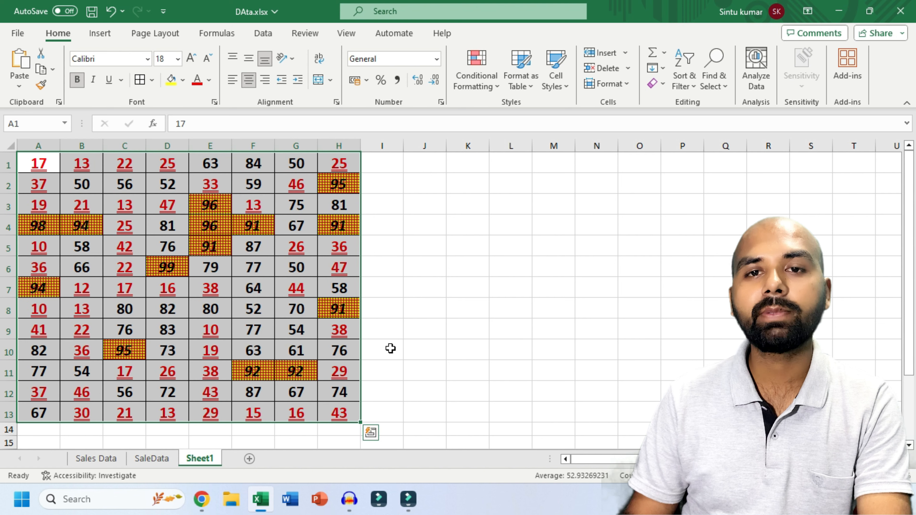
{"action": "left_click", "coordinate": [480, 81]}
{"action": "mouse_move", "coordinate": [513, 116]}
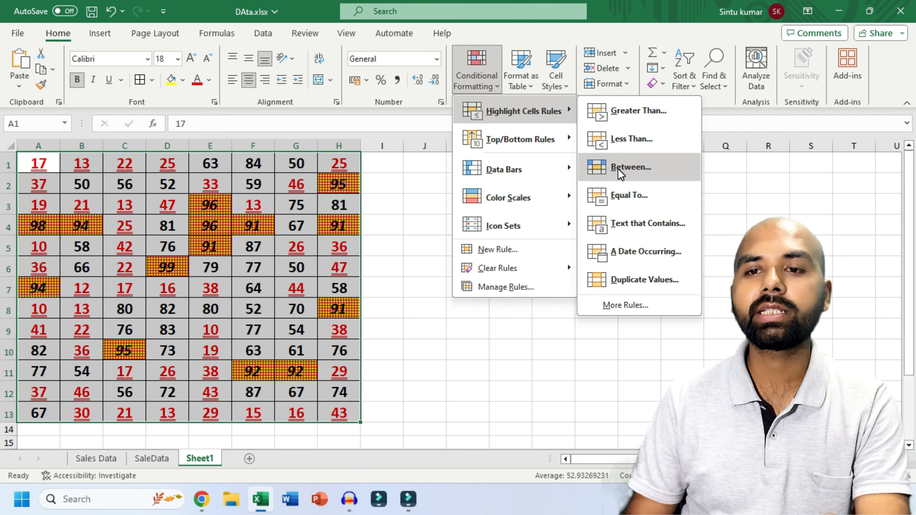
{"action": "left_click", "coordinate": [621, 174]}
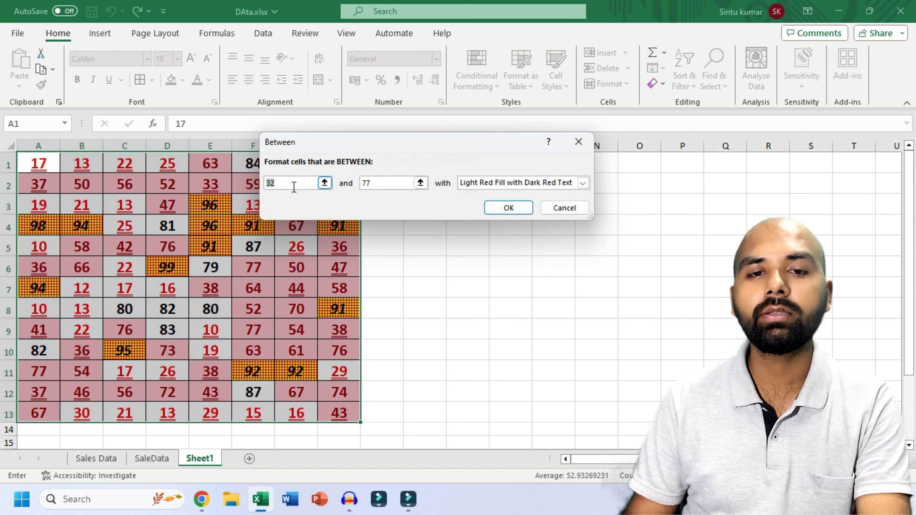
{"action": "type", "text": "20"}
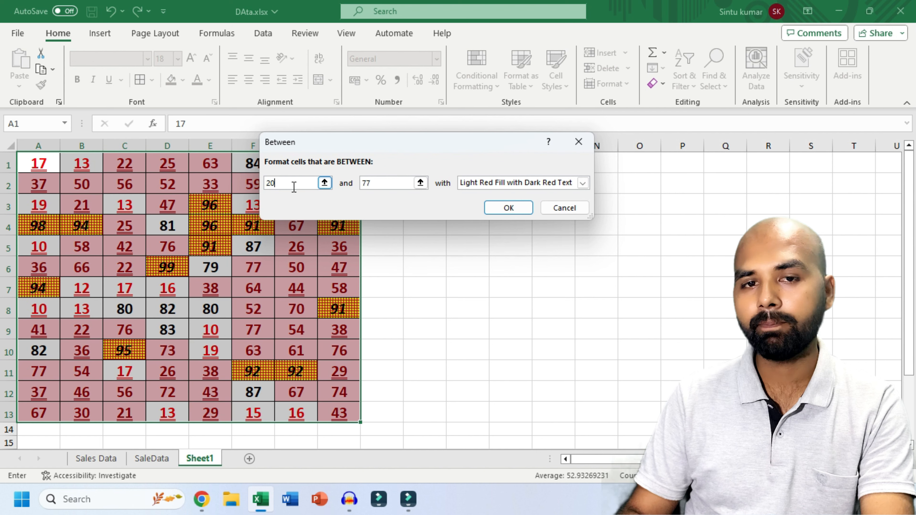
{"action": "key", "text": "Tab"}
{"action": "type", "text": "90"}
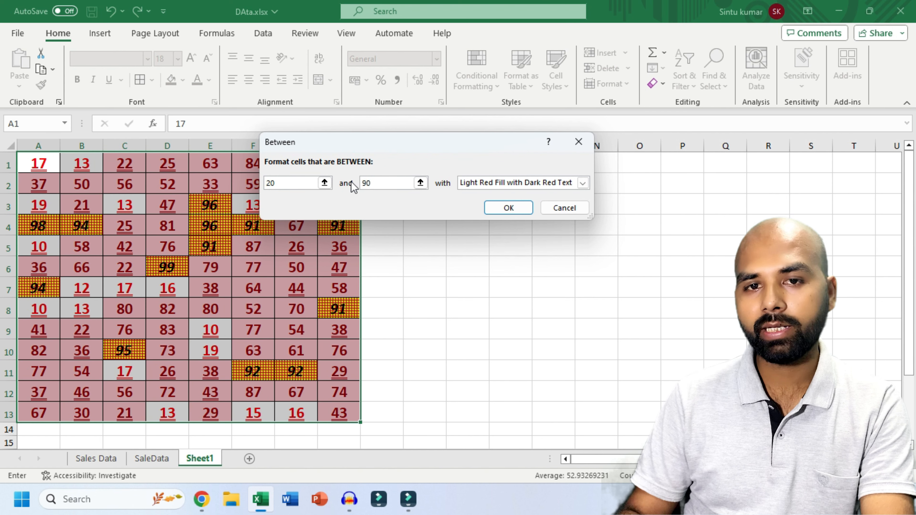
{"action": "left_click", "coordinate": [583, 182]}
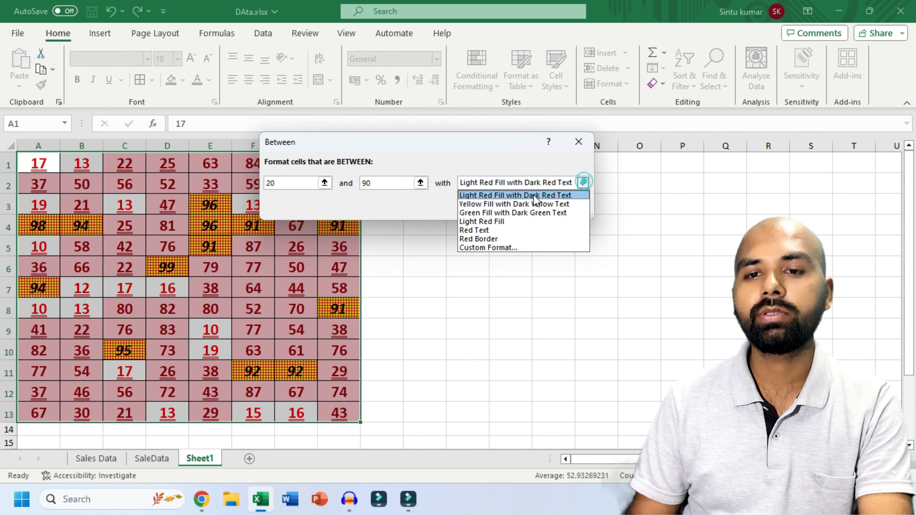
{"action": "left_click", "coordinate": [503, 248]}
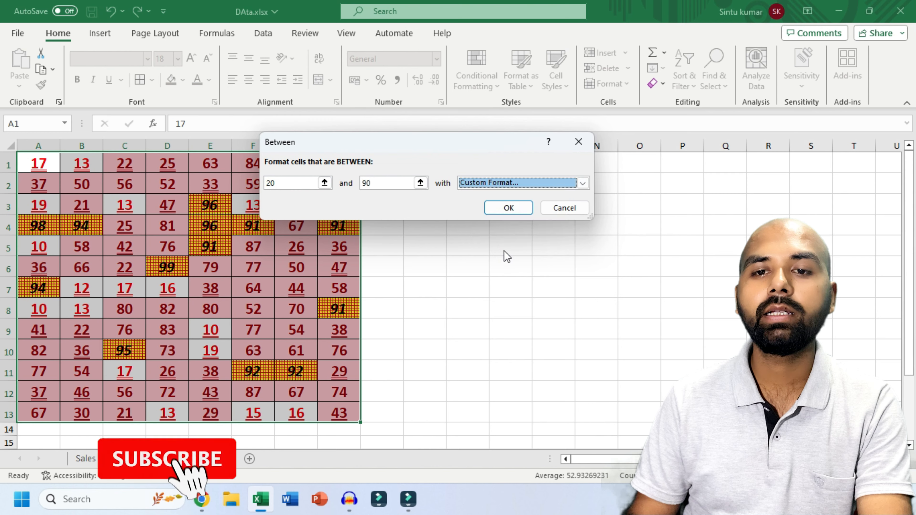
{"action": "left_click", "coordinate": [588, 10]}
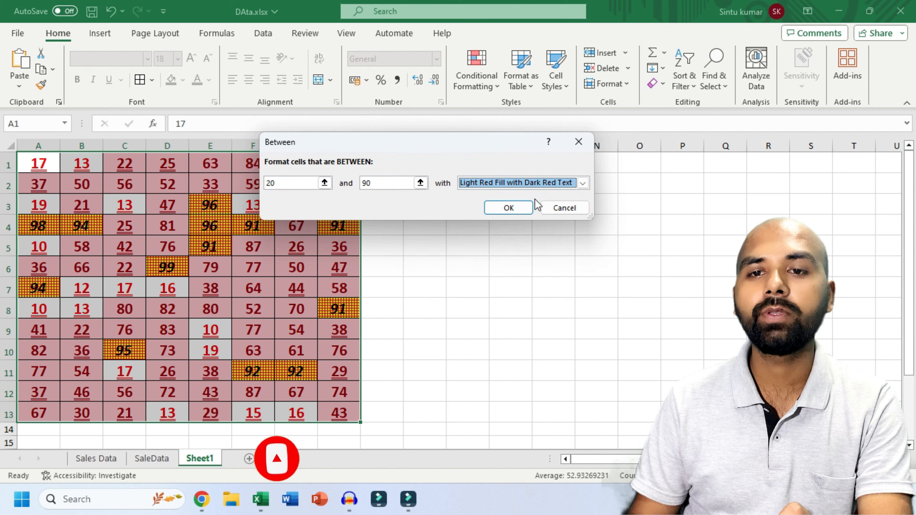
{"action": "left_click", "coordinate": [565, 209]}
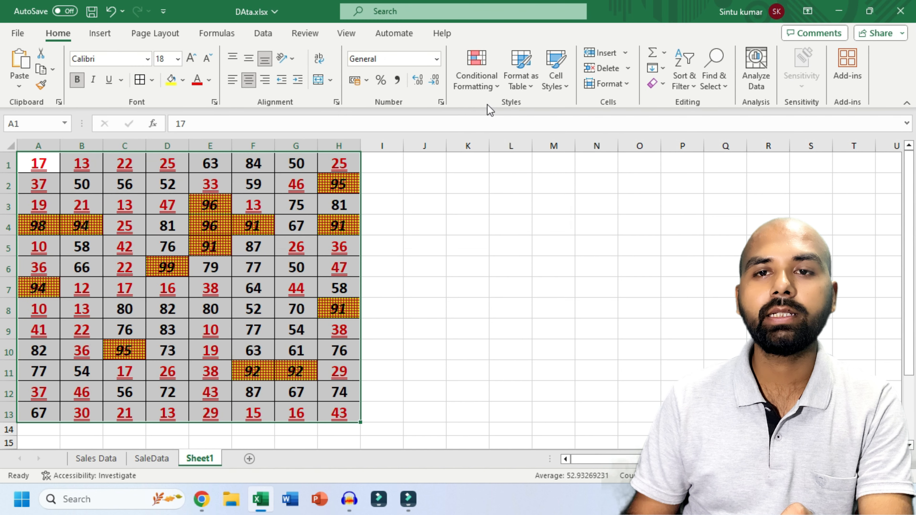
Step: Clear the conditional formatting rules from the selected cells A1:H13 and remove their bold font style
{"action": "left_click", "coordinate": [480, 86]}
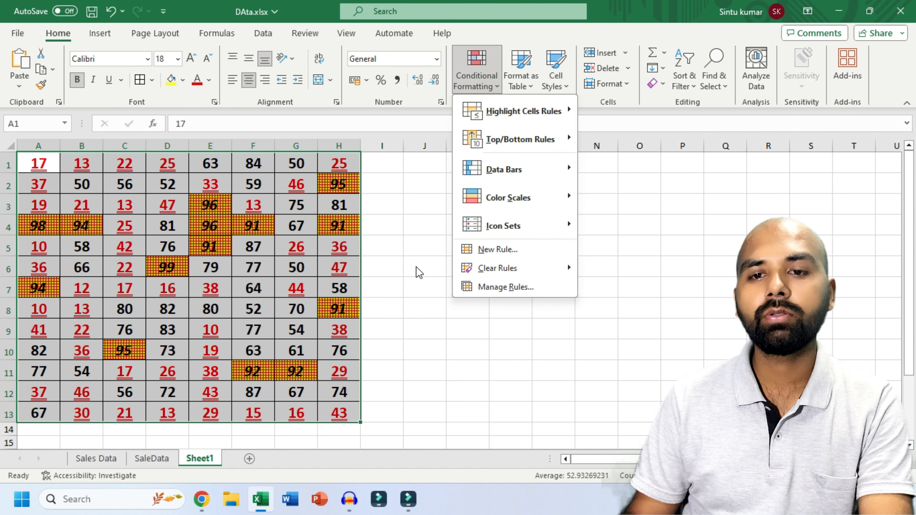
{"action": "mouse_move", "coordinate": [487, 277]}
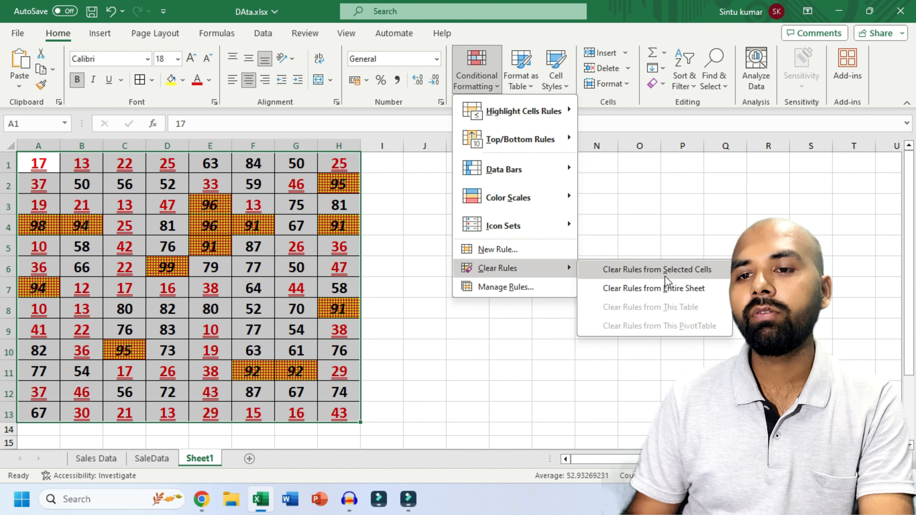
{"action": "left_click", "coordinate": [695, 276]}
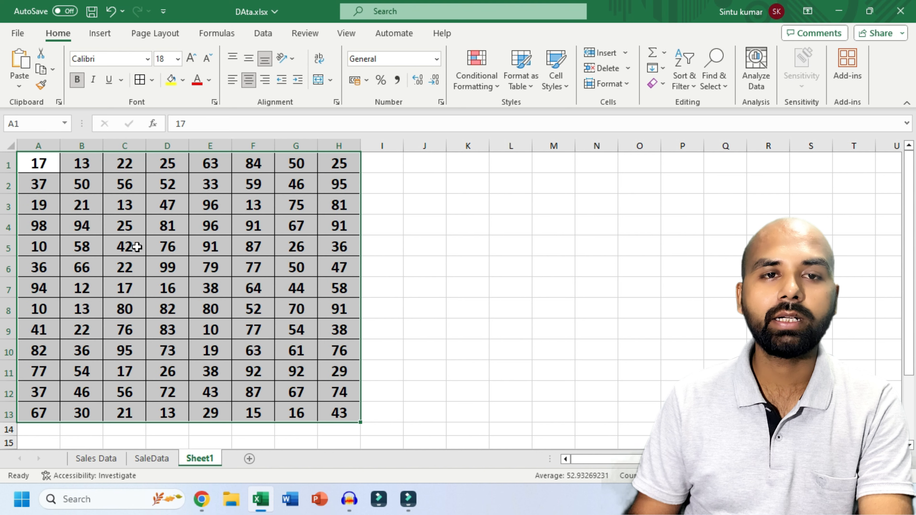
{"action": "left_click", "coordinate": [78, 80]}
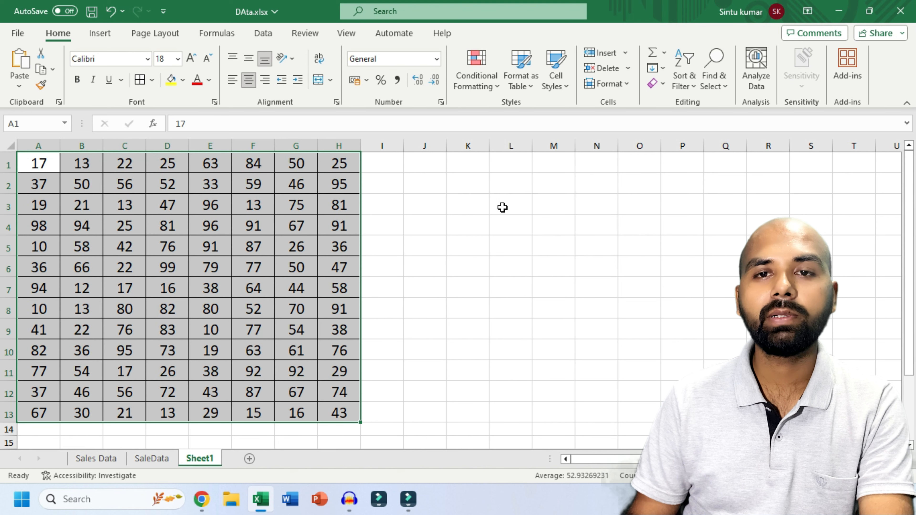
Step: Set up an Equal To highlight rule for cells A1:H13 with the value 50
{"action": "left_click", "coordinate": [477, 88]}
{"action": "mouse_move", "coordinate": [512, 110]}
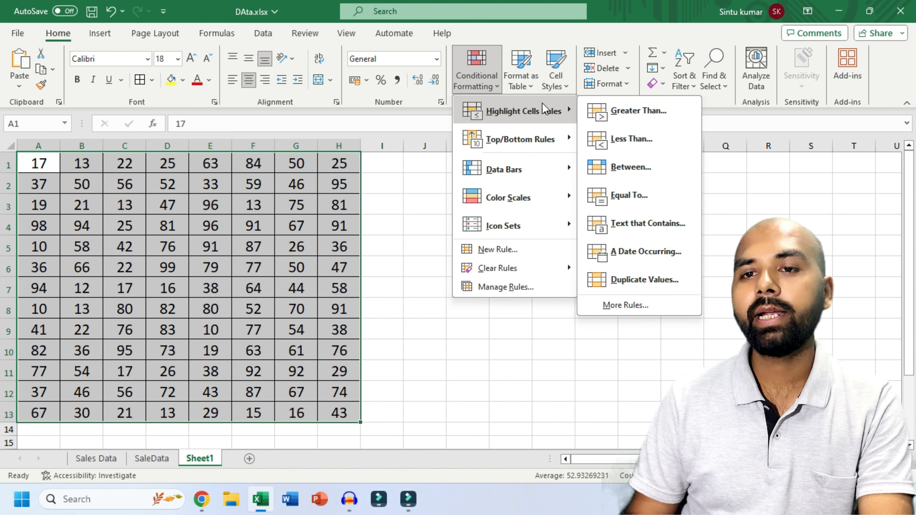
{"action": "left_click", "coordinate": [625, 199]}
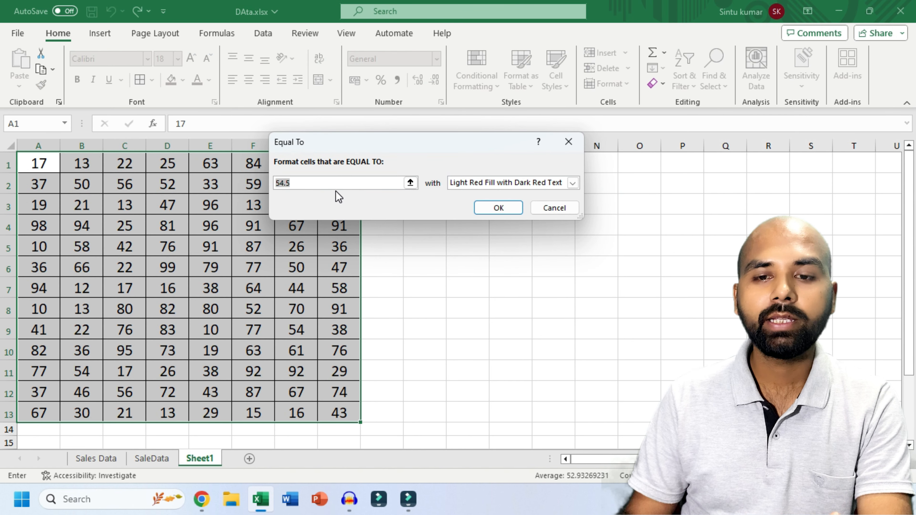
{"action": "type", "text": "50"}
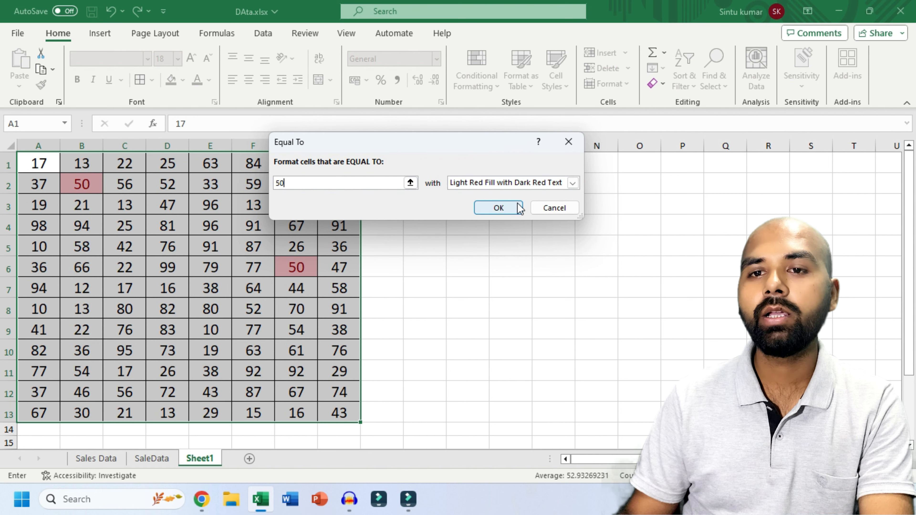
{"action": "left_click", "coordinate": [572, 183]}
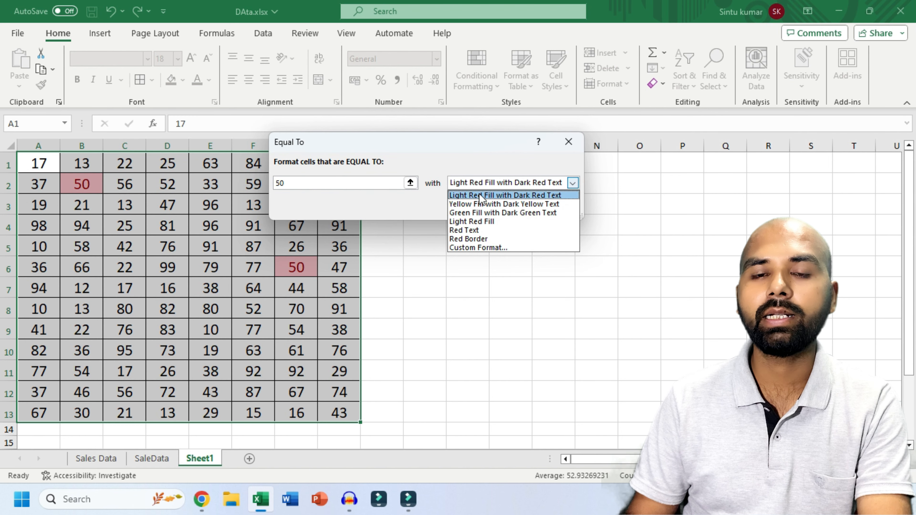
{"action": "left_click", "coordinate": [561, 181]}
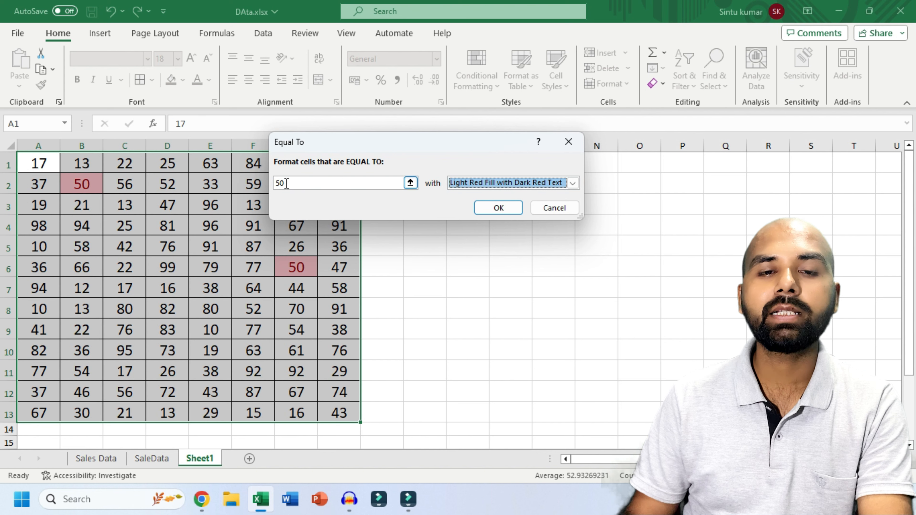
{"action": "left_click_drag", "start_coordinate": [418, 145], "coordinate": [493, 188]}
Step: Choose Green Fill with Dark Green Text as the format and apply the Equal To rule
{"action": "left_click", "coordinate": [652, 220]}
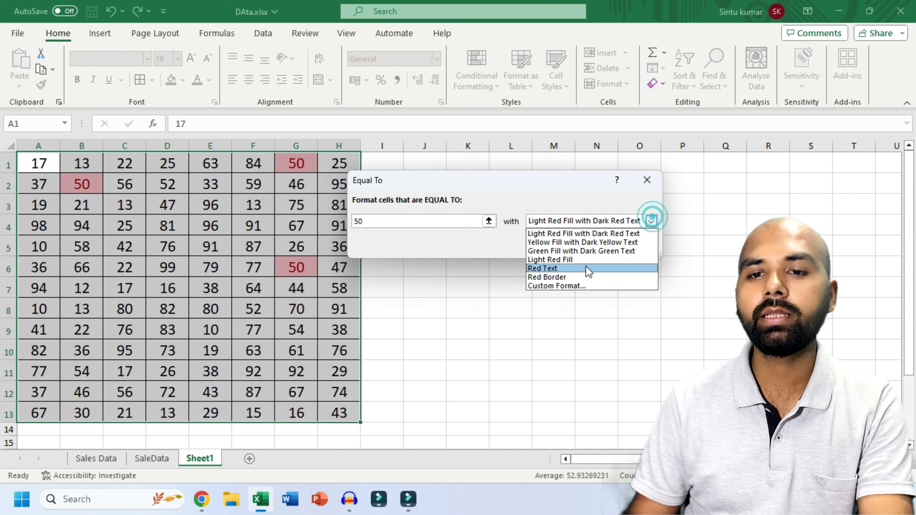
{"action": "left_click", "coordinate": [555, 242]}
{"action": "left_click", "coordinate": [651, 221]}
{"action": "left_click", "coordinate": [571, 251]}
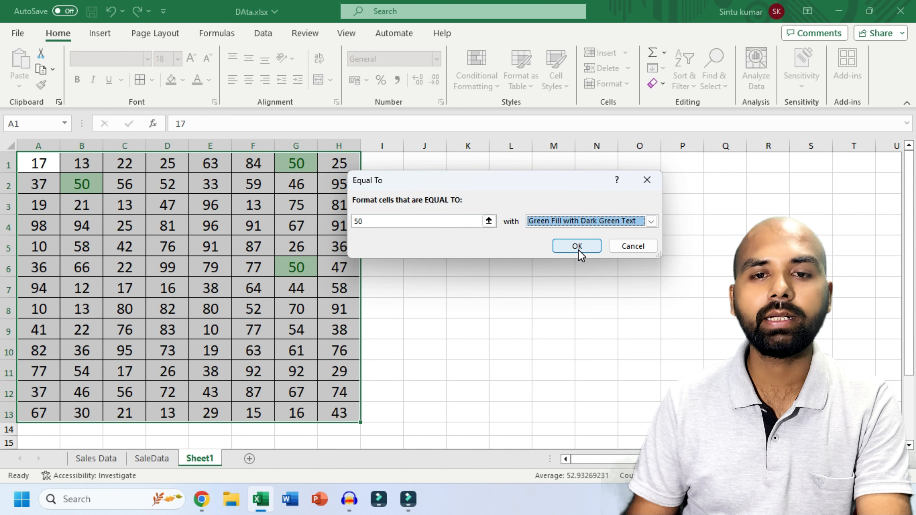
{"action": "left_click", "coordinate": [577, 247]}
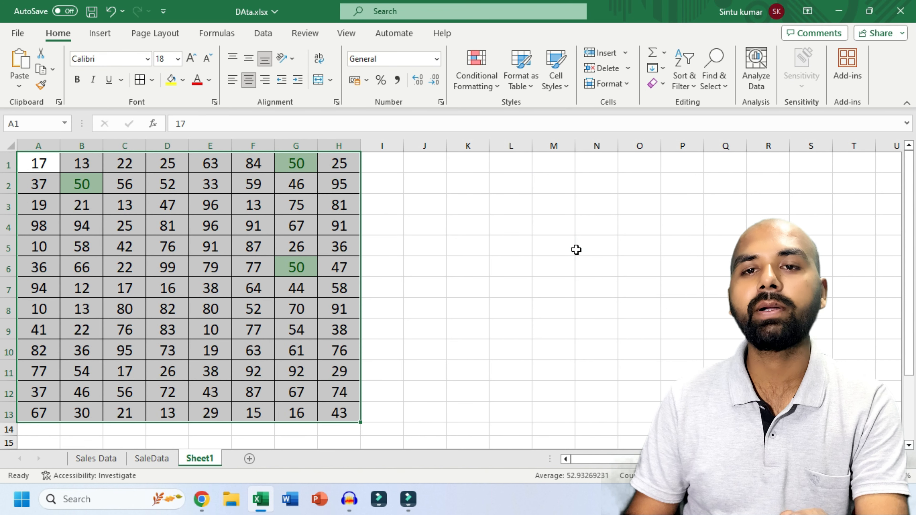
{"action": "left_click", "coordinate": [476, 87]}
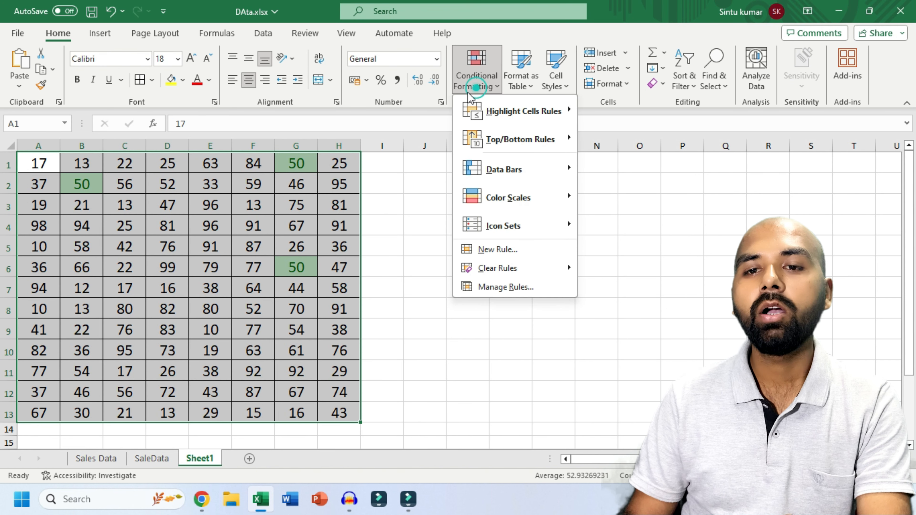
{"action": "mouse_move", "coordinate": [538, 114]}
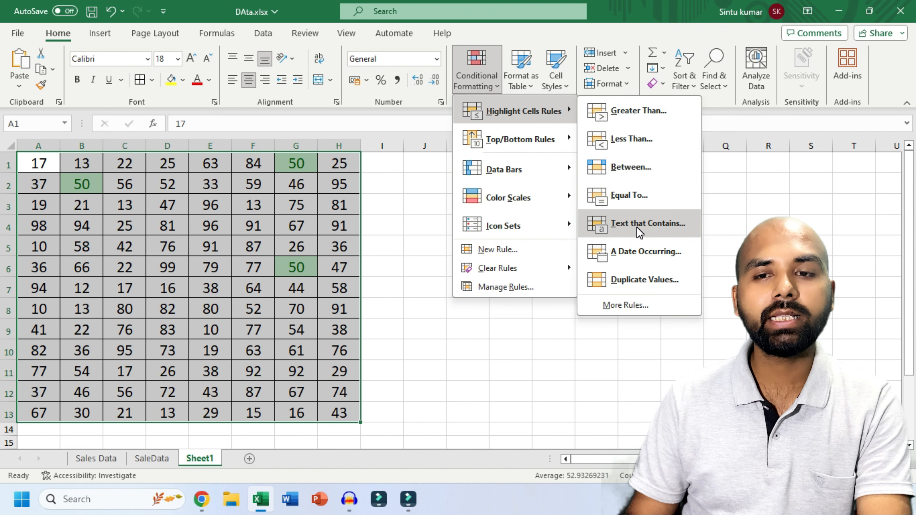
{"action": "left_click", "coordinate": [97, 185]}
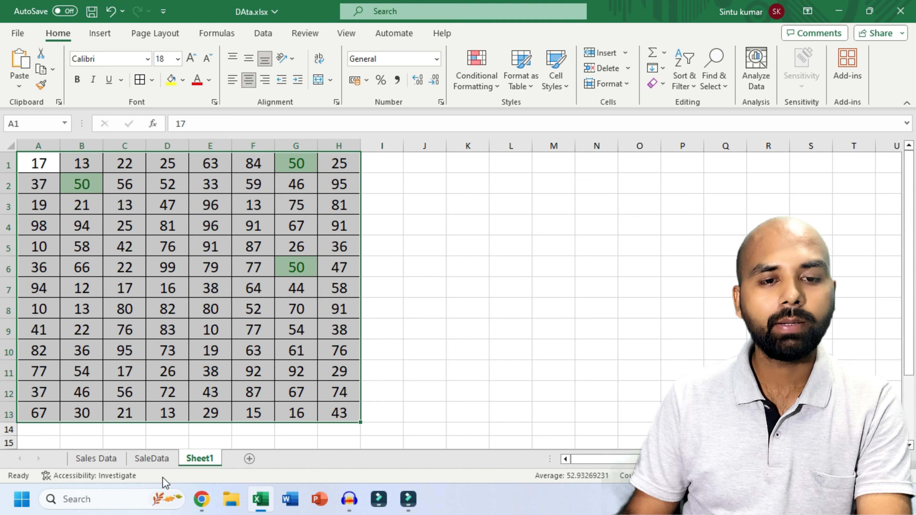
Step: Start a Text That Contains highlight rule for the entire data table on the SaleData sheet
{"action": "left_click", "coordinate": [158, 458]}
{"action": "scroll", "coordinate": [159, 225], "scroll_direction": "down", "scroll_amount": 3}
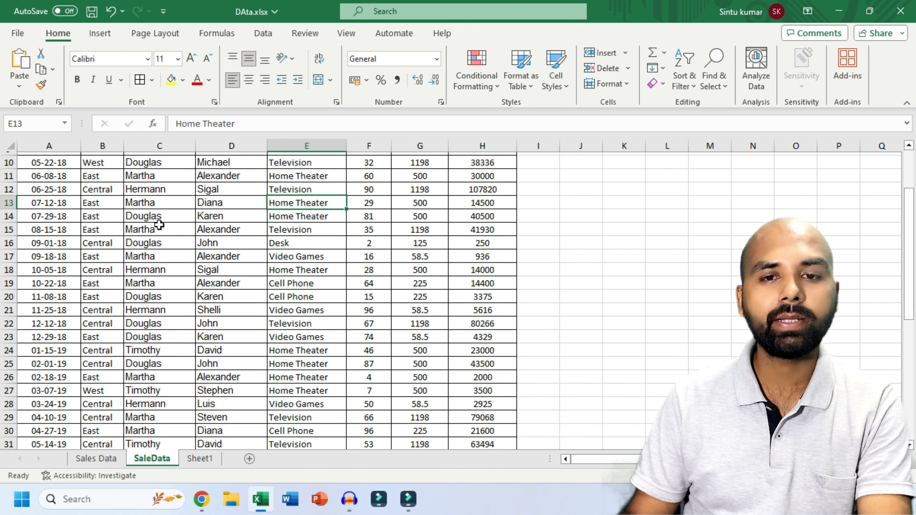
{"action": "scroll", "coordinate": [159, 225], "scroll_direction": "down", "scroll_amount": 4}
{"action": "scroll", "coordinate": [155, 216], "scroll_direction": "up", "scroll_amount": 7}
{"action": "left_click", "coordinate": [141, 267]}
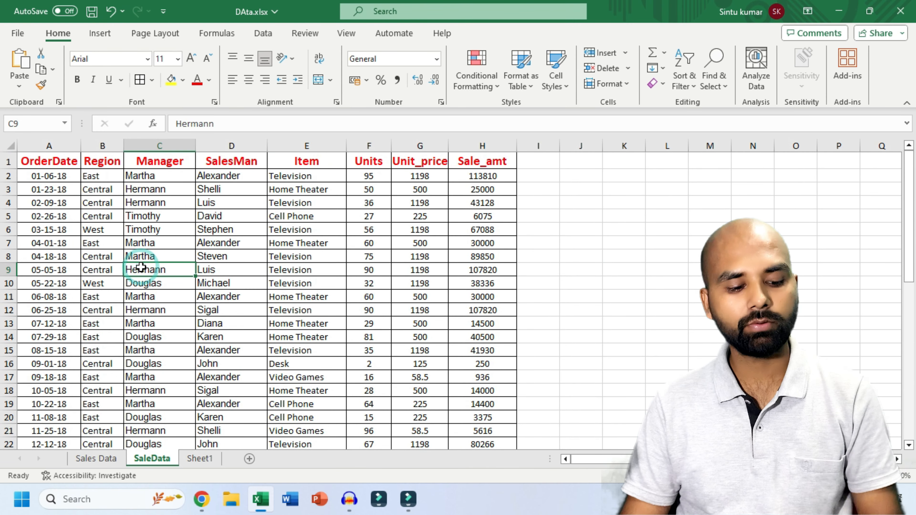
{"action": "key", "text": "ctrl+a"}
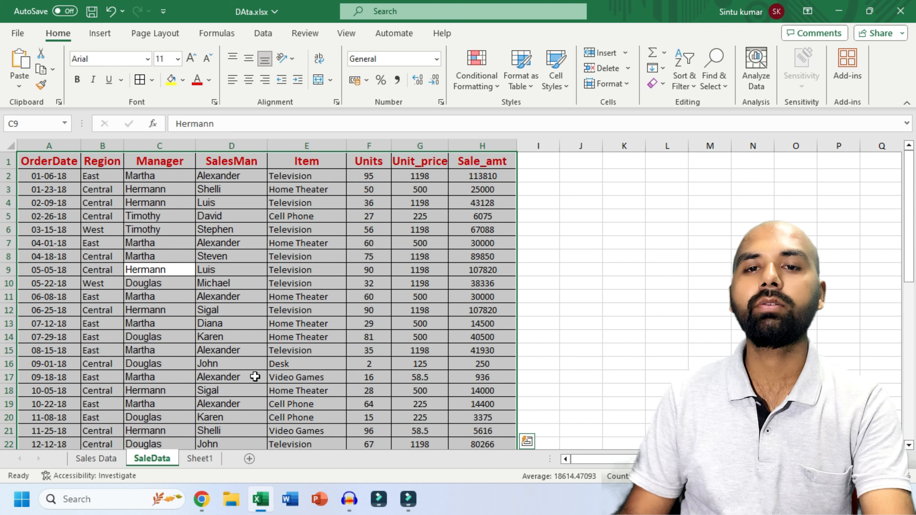
{"action": "left_click", "coordinate": [484, 84]}
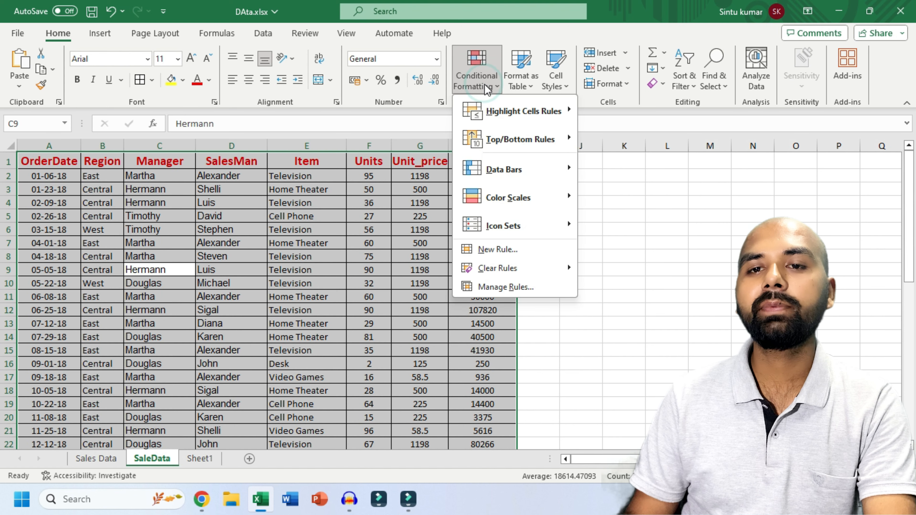
{"action": "mouse_move", "coordinate": [523, 111]}
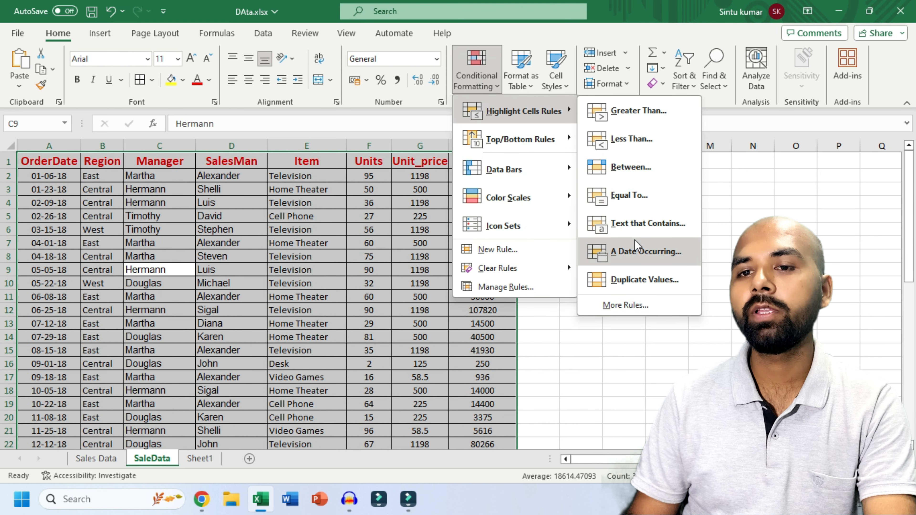
{"action": "left_click", "coordinate": [632, 224]}
{"action": "left_click_drag", "start_coordinate": [503, 185], "coordinate": [427, 123]}
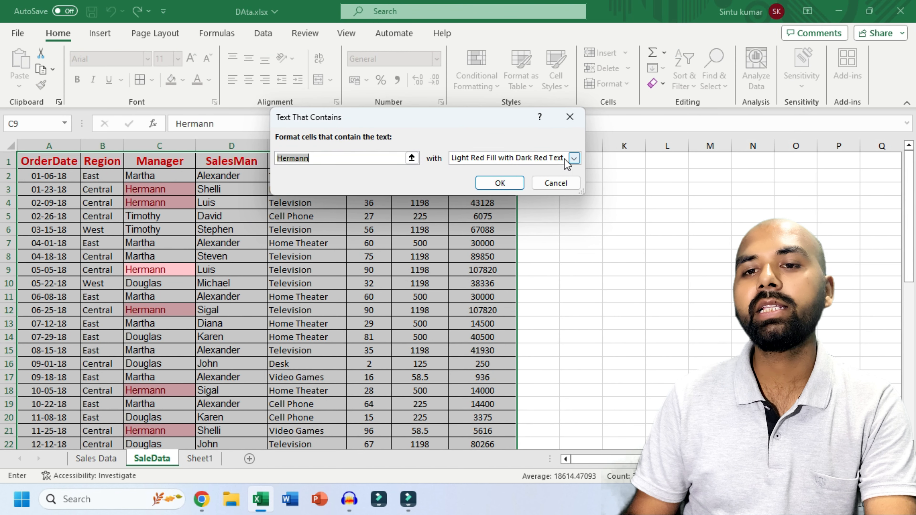
Step: Apply the Text That Contains rule for the text "east" with Green Fill with Dark Green Text, and review the highlighted rows
{"action": "left_click", "coordinate": [574, 159]}
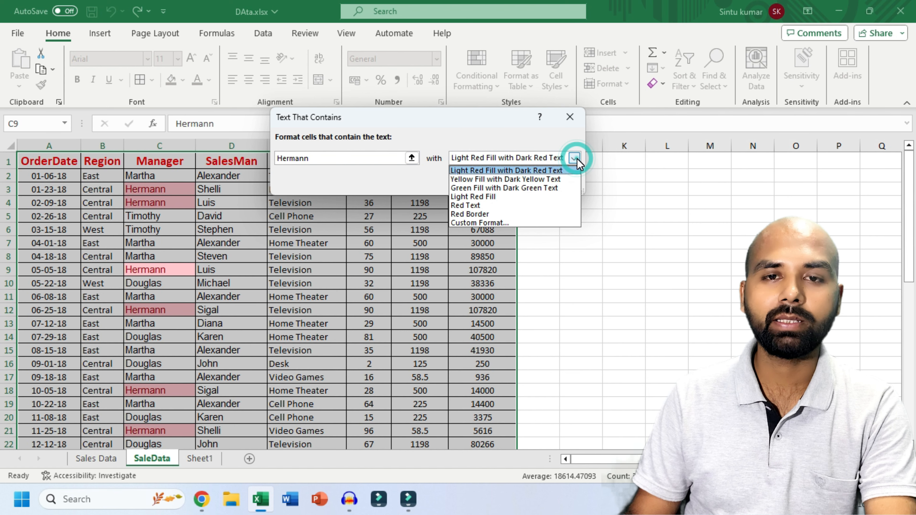
{"action": "left_click", "coordinate": [575, 159]}
{"action": "left_click_drag", "start_coordinate": [255, 158], "coordinate": [253, 159]}
{"action": "key", "text": "BackSpace"}
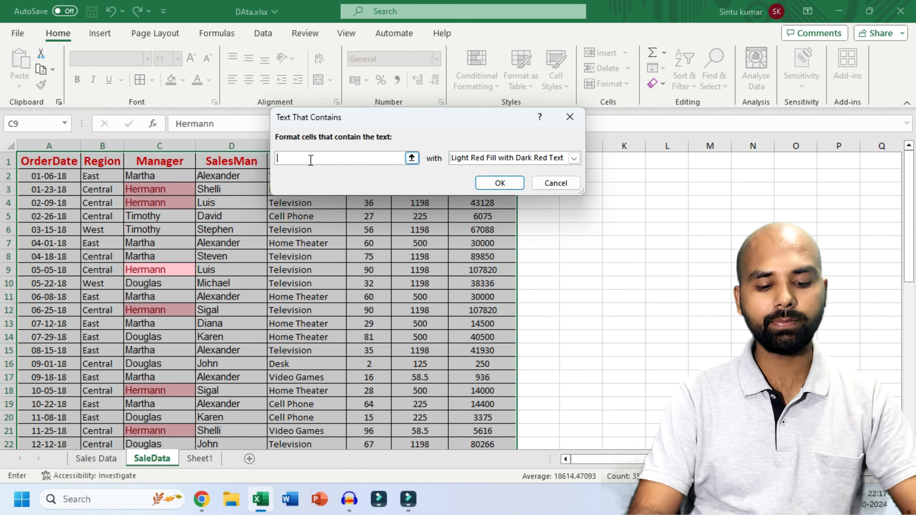
{"action": "type", "text": "e"}
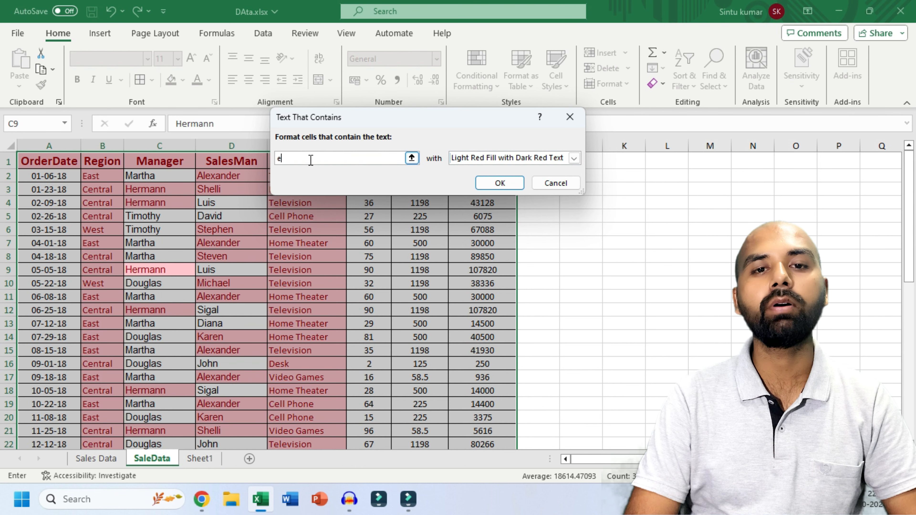
{"action": "type", "text": "ast"}
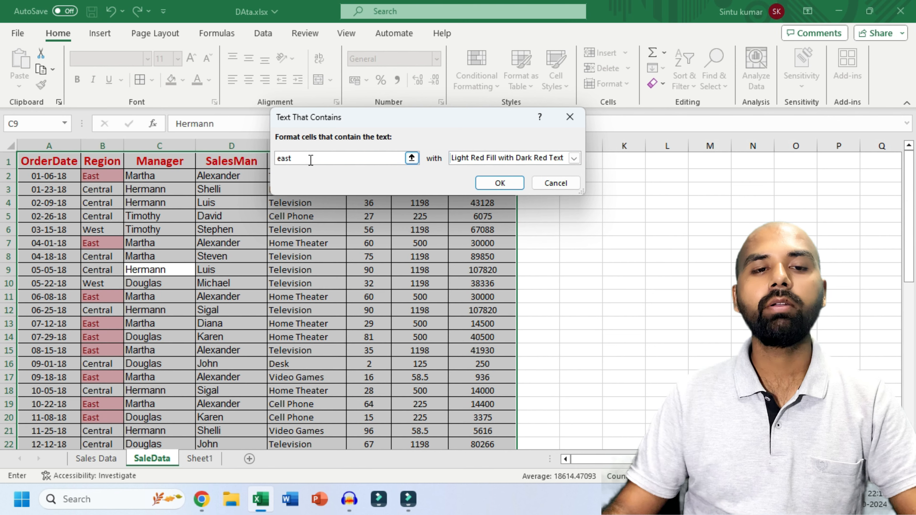
{"action": "left_click", "coordinate": [574, 158]}
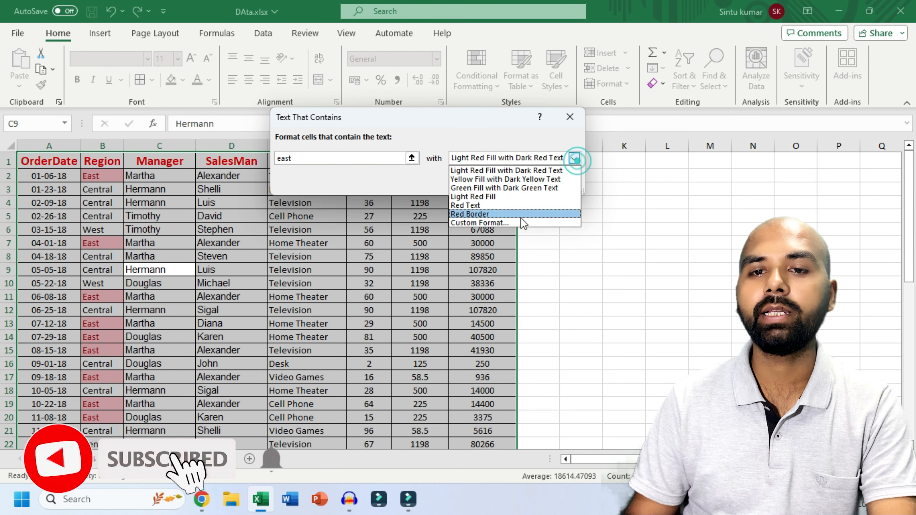
{"action": "left_click", "coordinate": [478, 188]}
{"action": "left_click", "coordinate": [497, 182]}
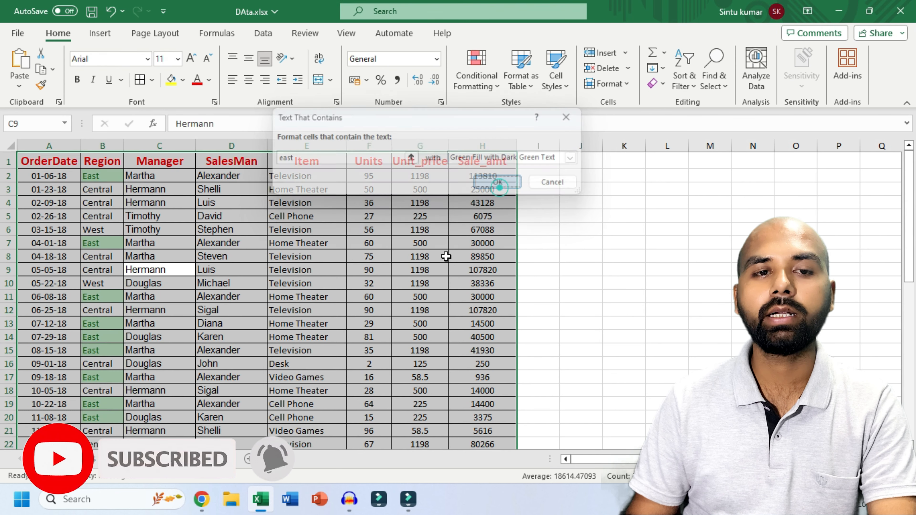
{"action": "left_click", "coordinate": [334, 262]}
{"action": "scroll", "coordinate": [134, 205], "scroll_direction": "down", "scroll_amount": 12}
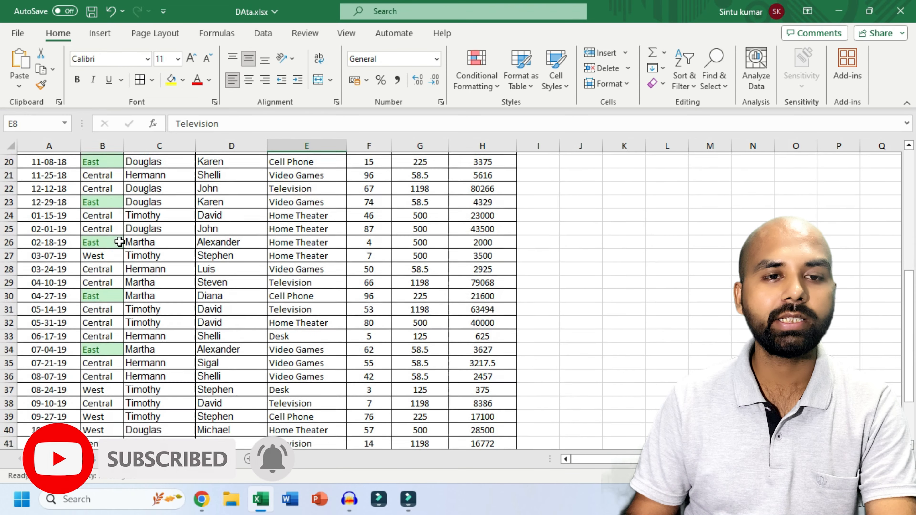
{"action": "scroll", "coordinate": [119, 242], "scroll_direction": "up", "scroll_amount": 12}
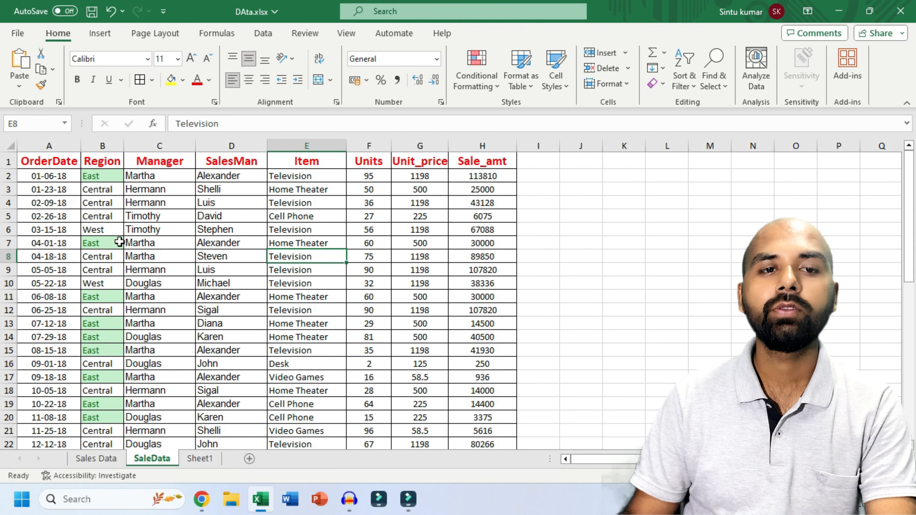
{"action": "left_click", "coordinate": [218, 247]}
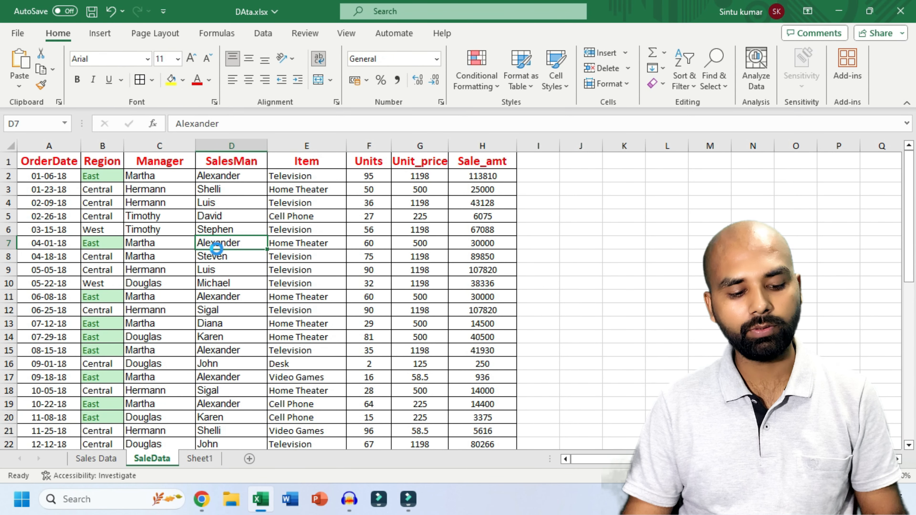
{"action": "key", "text": "ctrl+a"}
{"action": "left_click", "coordinate": [476, 71]}
{"action": "left_click", "coordinate": [524, 110]}
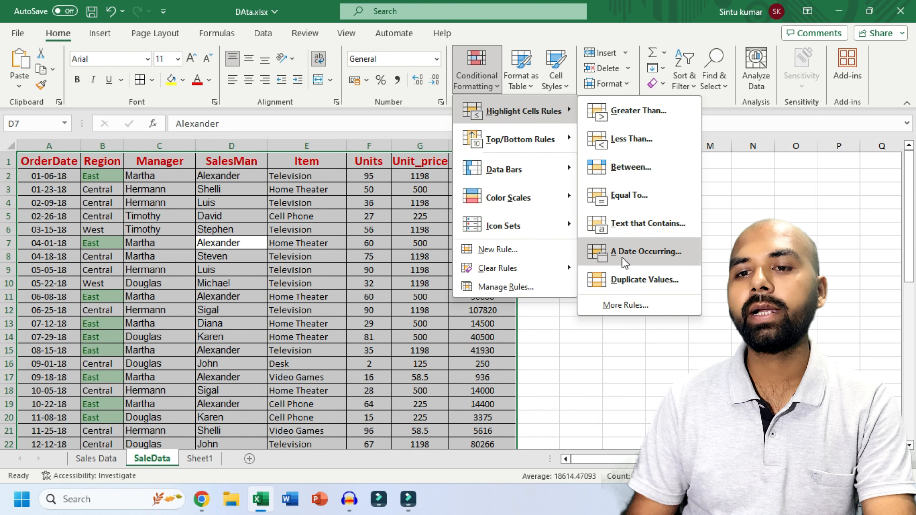
{"action": "left_click", "coordinate": [368, 331]}
{"action": "left_click", "coordinate": [389, 306]}
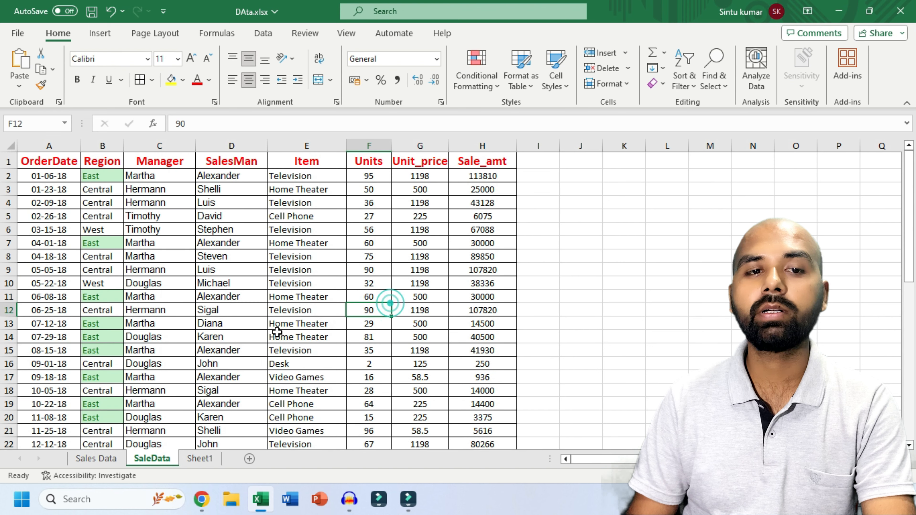
Step: Enter the current date 24-10-2024 in cell I13 and fill consecutive dates up to I2 and down alongside the table
{"action": "left_click", "coordinate": [534, 324]}
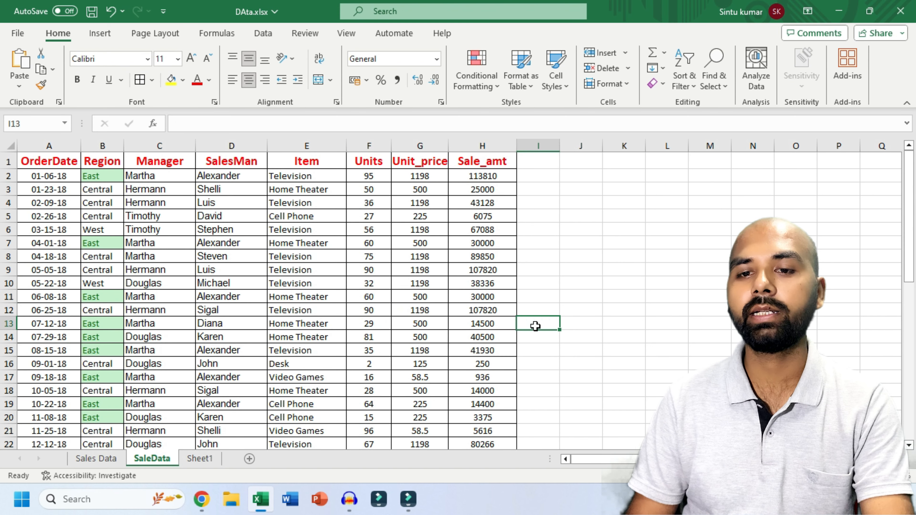
{"action": "key", "text": "ctrl+semicolon"}
{"action": "key", "text": "Return"}
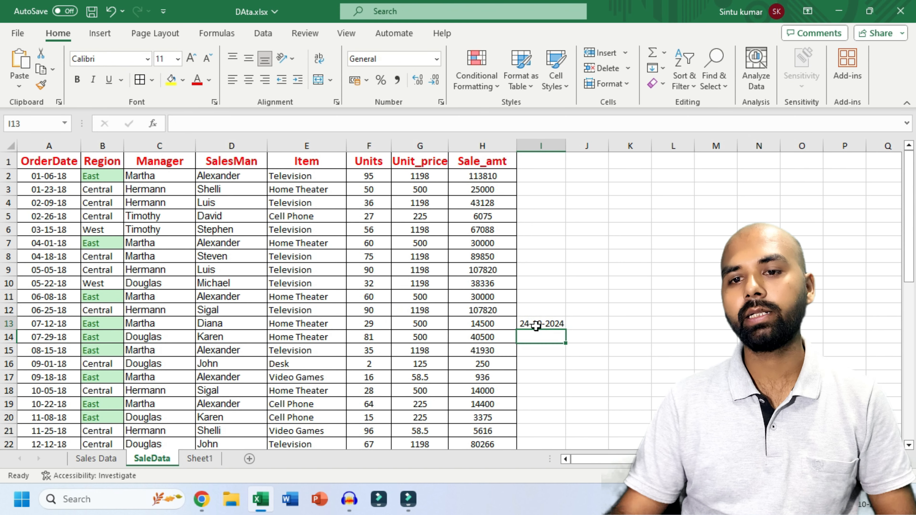
{"action": "left_click", "coordinate": [536, 325]}
{"action": "left_click_drag", "start_coordinate": [566, 331], "coordinate": [548, 176]}
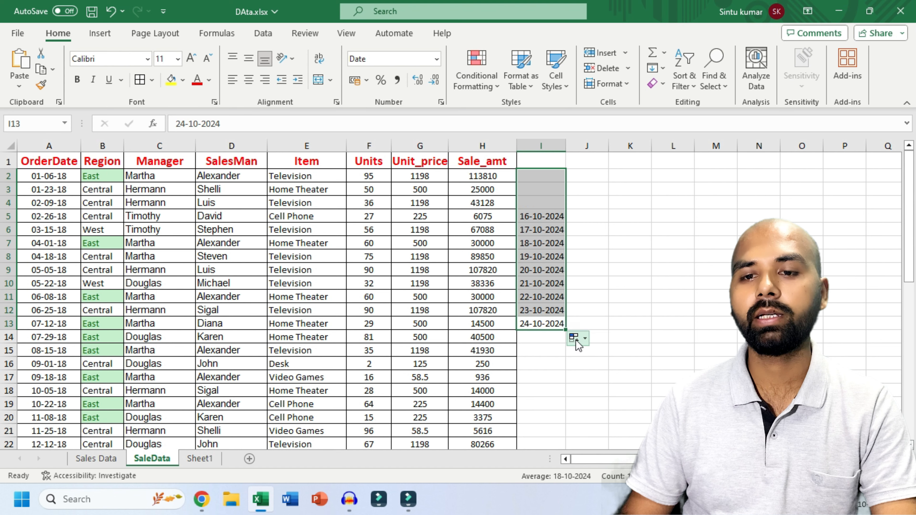
{"action": "double_click", "coordinate": [565, 330]}
{"action": "left_click", "coordinate": [601, 347]}
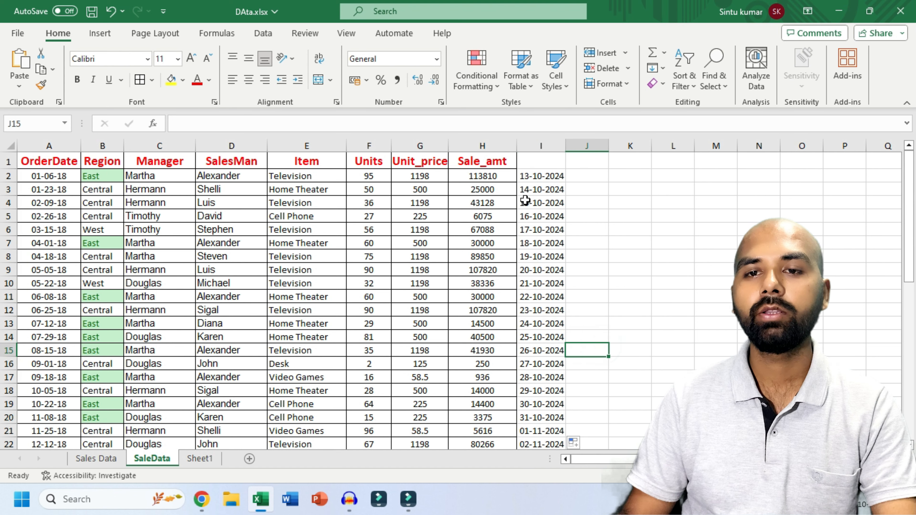
{"action": "left_click", "coordinate": [500, 227]}
{"action": "key", "text": "ctrl+a"}
{"action": "left_click", "coordinate": [578, 267]}
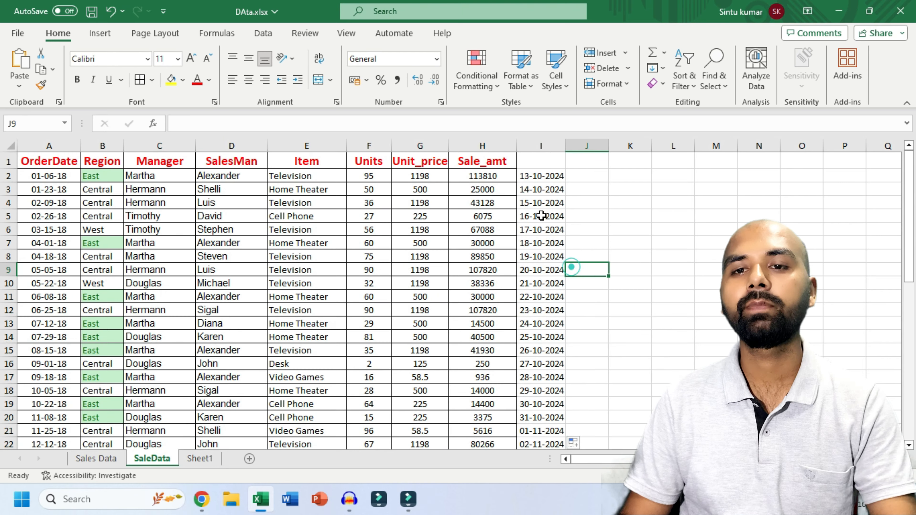
Step: Start an A Date Occurring highlight rule for columns G to I of the data, including the dates in column I
{"action": "left_click_drag", "start_coordinate": [423, 164], "coordinate": [562, 434]}
{"action": "scroll", "coordinate": [492, 332], "scroll_direction": "up", "scroll_amount": 8}
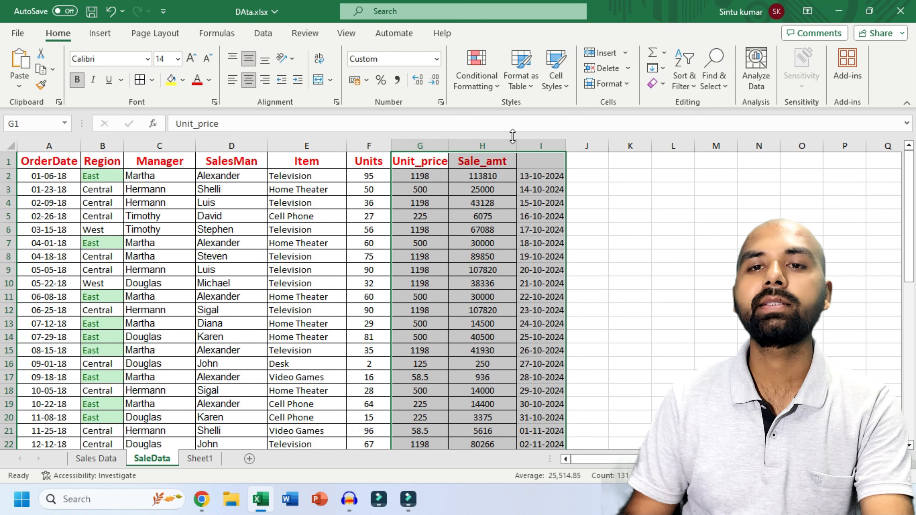
{"action": "left_click", "coordinate": [476, 71]}
{"action": "mouse_move", "coordinate": [515, 127]}
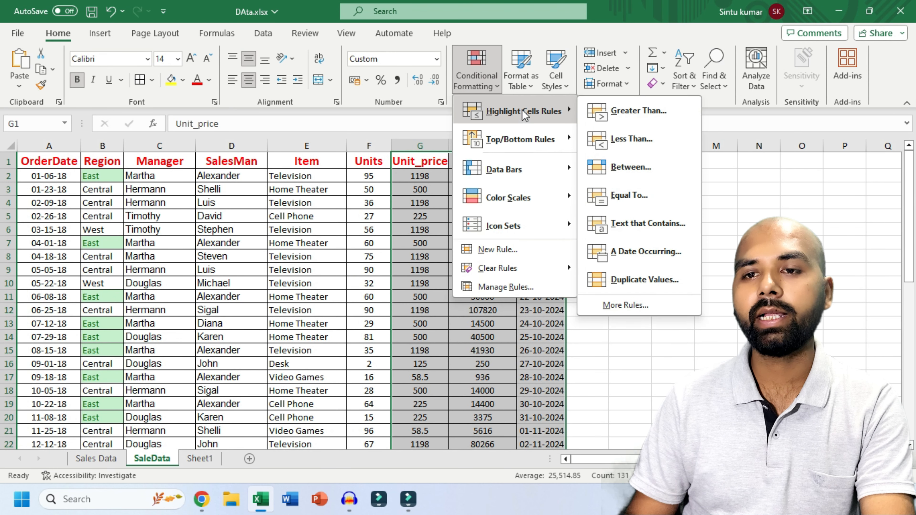
{"action": "left_click", "coordinate": [642, 253]}
{"action": "left_click_drag", "start_coordinate": [389, 107], "coordinate": [255, 118]}
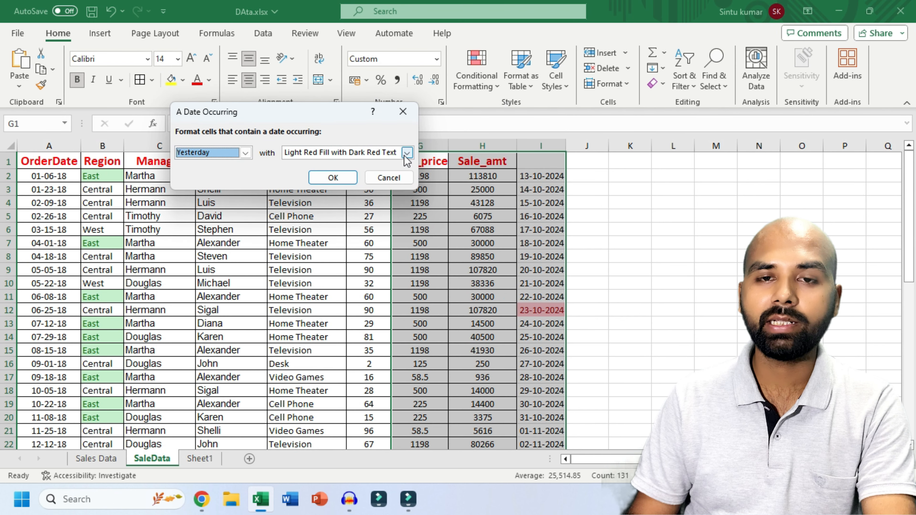
Step: Preview the date rule with Today, Yesterday, Tomorrow, In the last 7 days and Last week in turn
{"action": "left_click", "coordinate": [246, 154]}
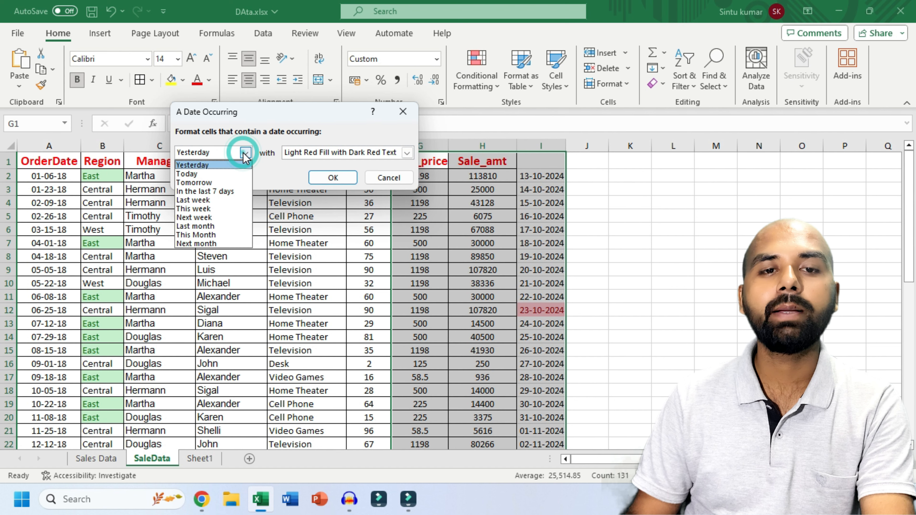
{"action": "left_click", "coordinate": [202, 174]}
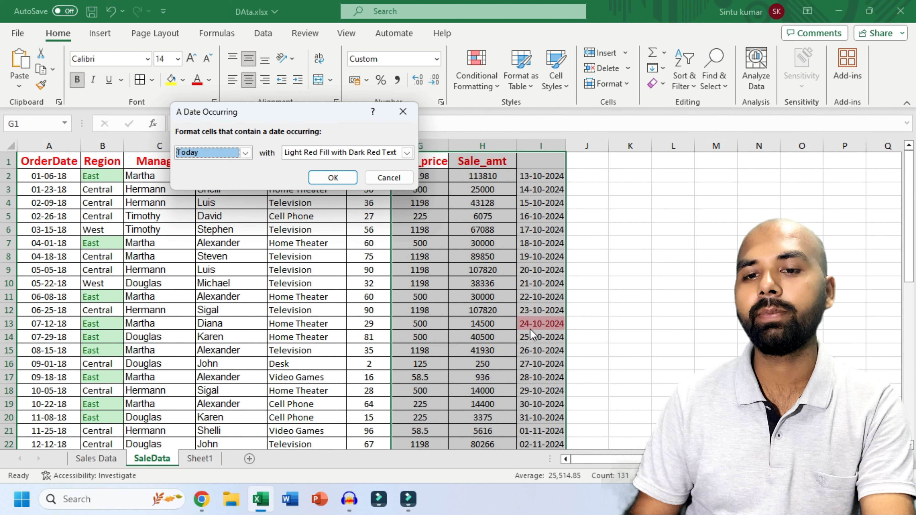
{"action": "left_click", "coordinate": [246, 153]}
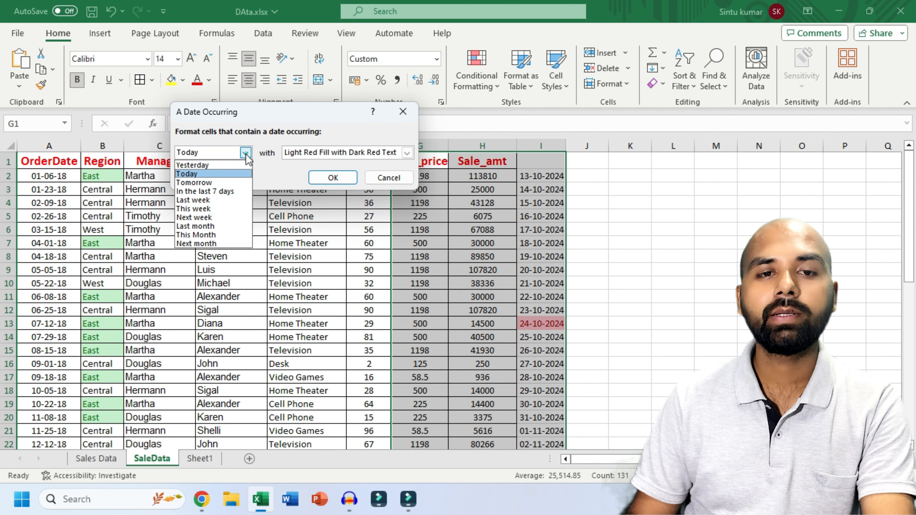
{"action": "left_click", "coordinate": [200, 165]}
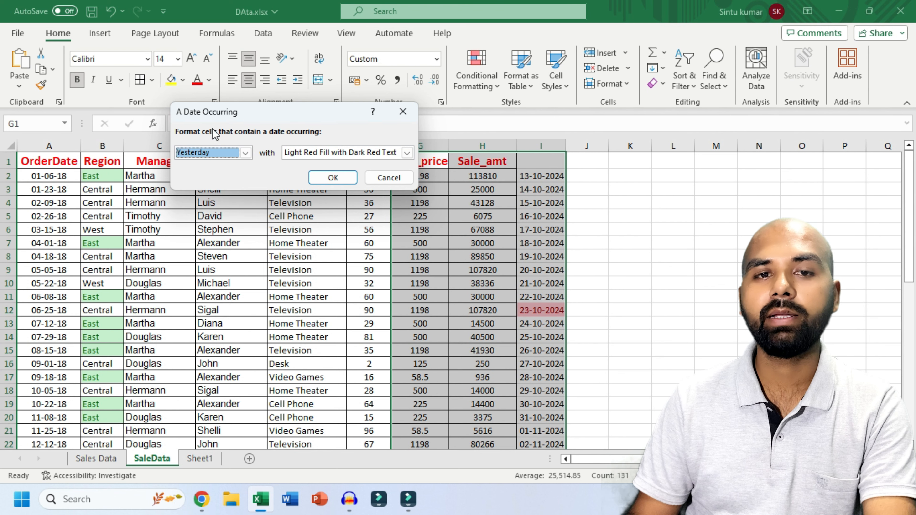
{"action": "left_click", "coordinate": [246, 154]}
{"action": "left_click", "coordinate": [209, 184]}
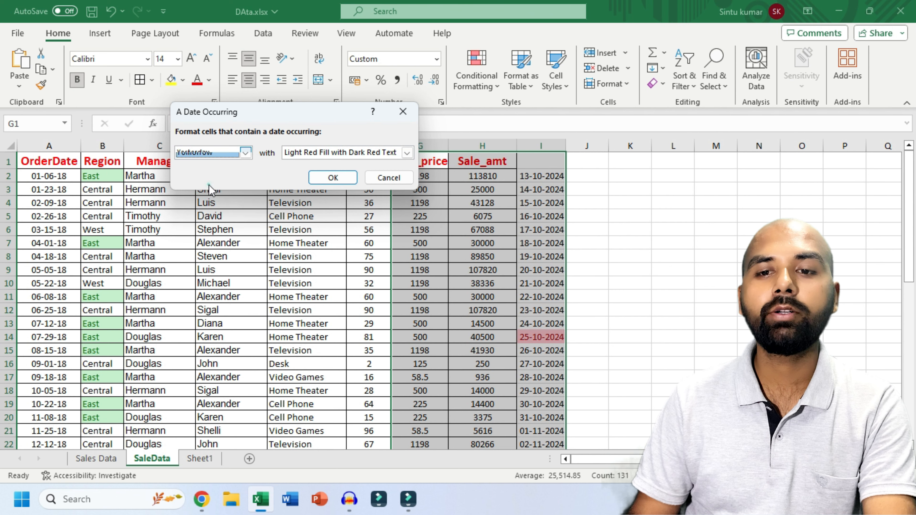
{"action": "left_click", "coordinate": [246, 153]}
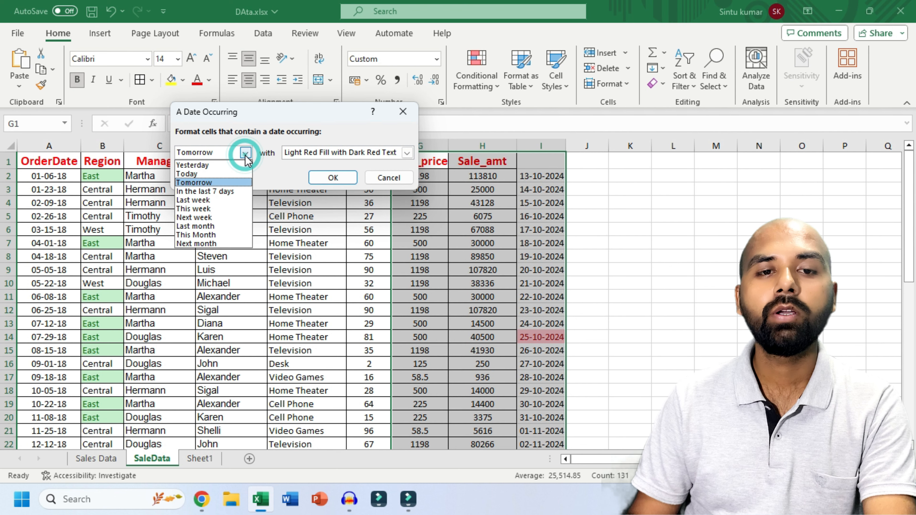
{"action": "left_click", "coordinate": [212, 192]}
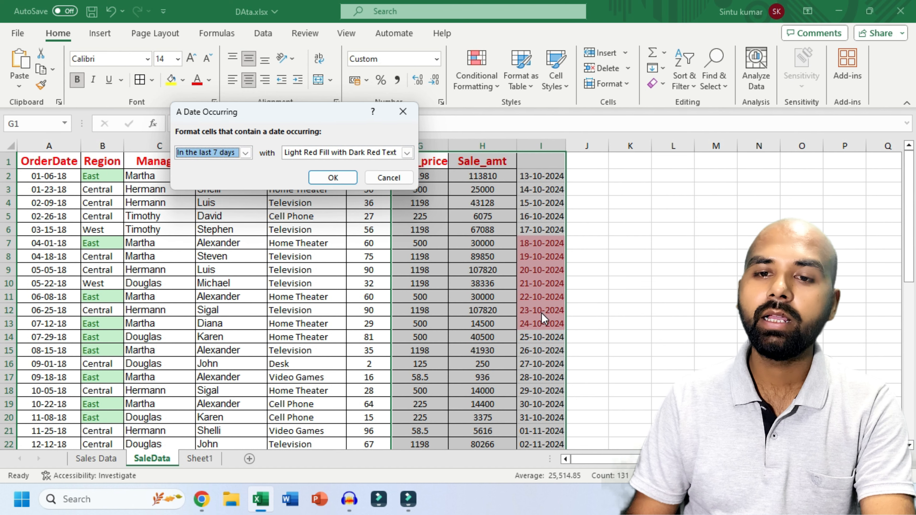
{"action": "left_click", "coordinate": [245, 153]}
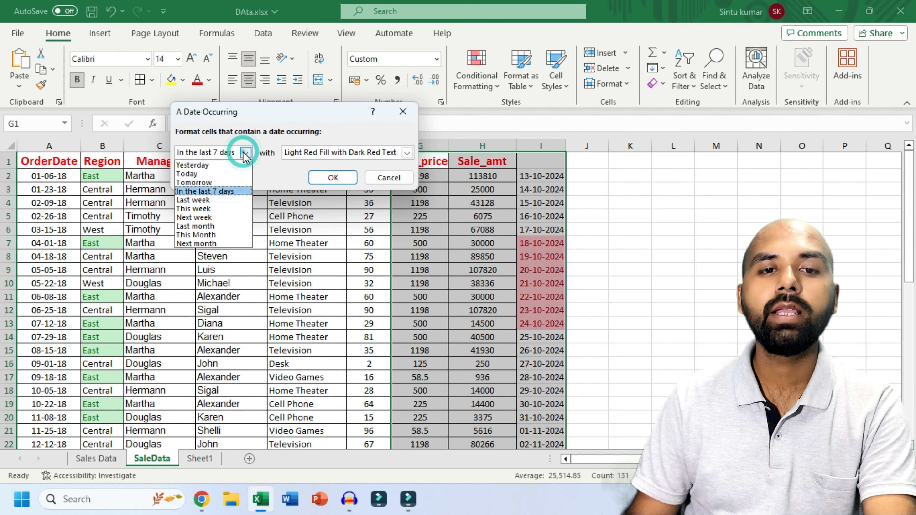
{"action": "left_click", "coordinate": [194, 199]}
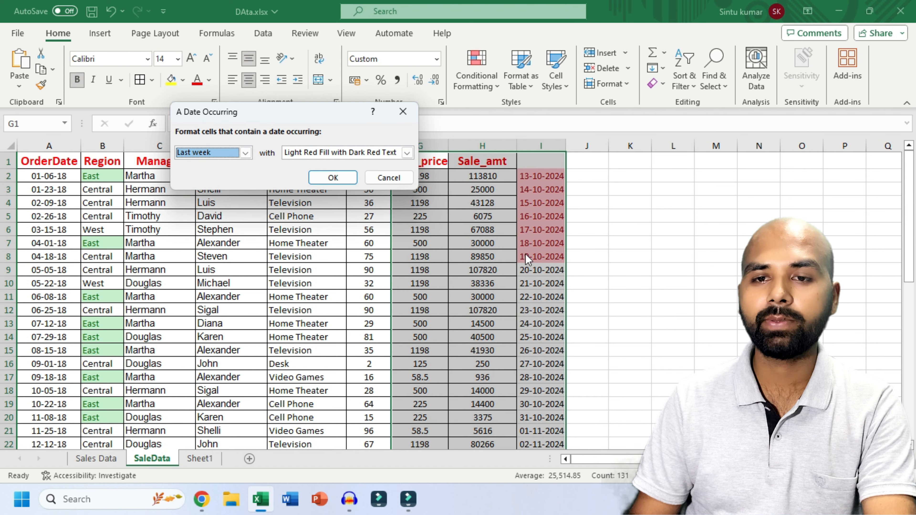
Step: Apply the date rule for Yesterday with Light Red Fill with Dark Red Text
{"action": "left_click", "coordinate": [246, 153]}
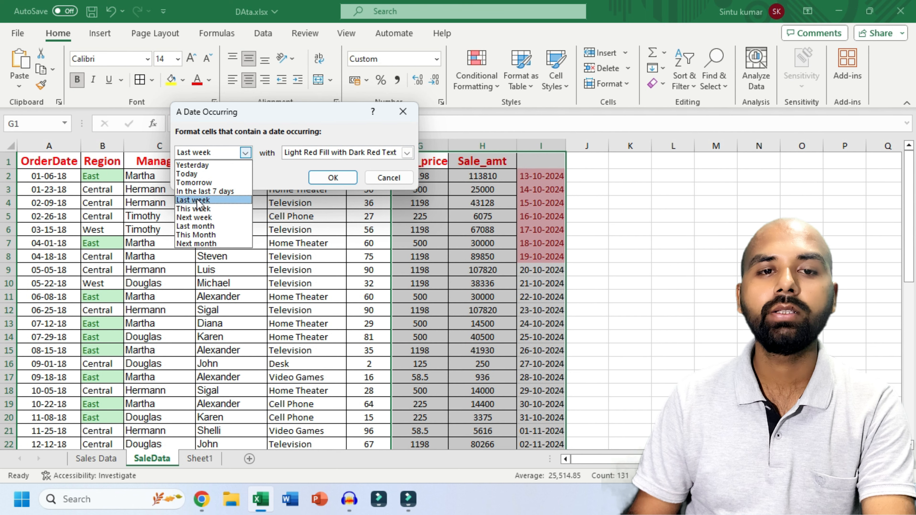
{"action": "left_click", "coordinate": [197, 166]}
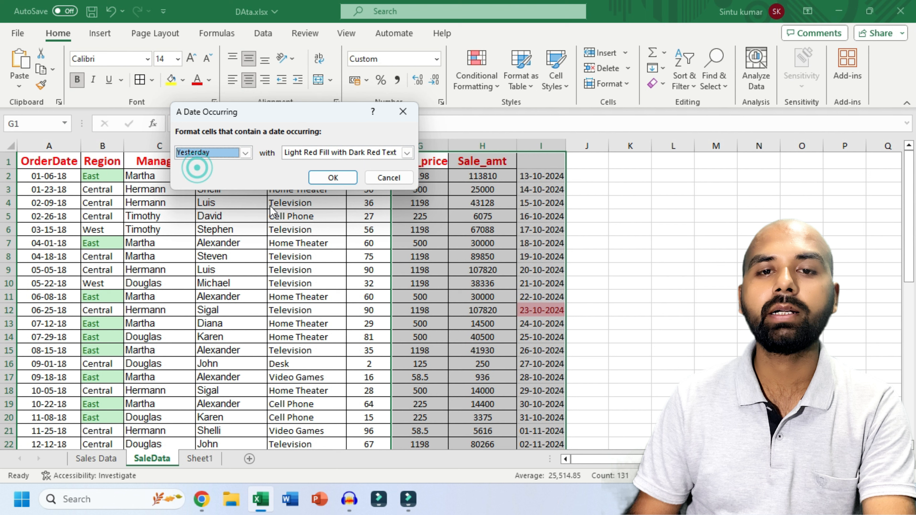
{"action": "left_click", "coordinate": [341, 178]}
{"action": "left_click", "coordinate": [400, 258]}
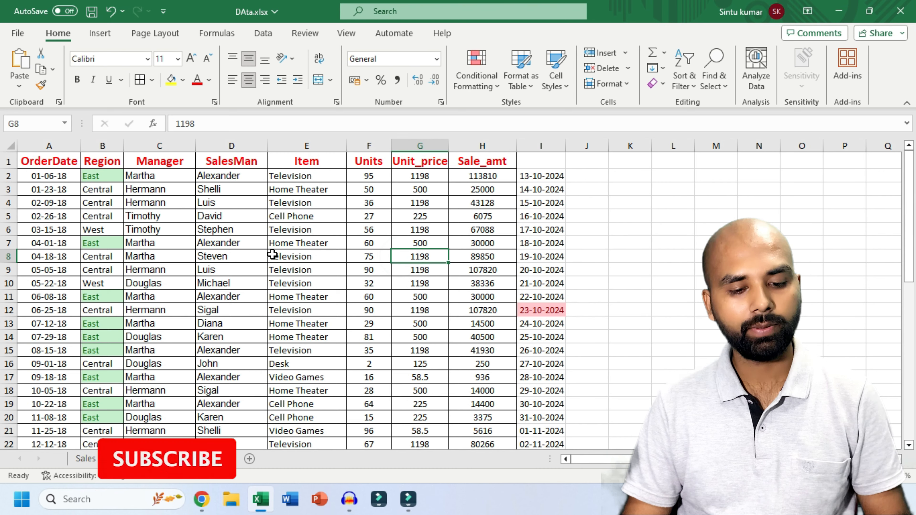
{"action": "key", "text": "ctrl+a"}
{"action": "left_click", "coordinate": [477, 85]}
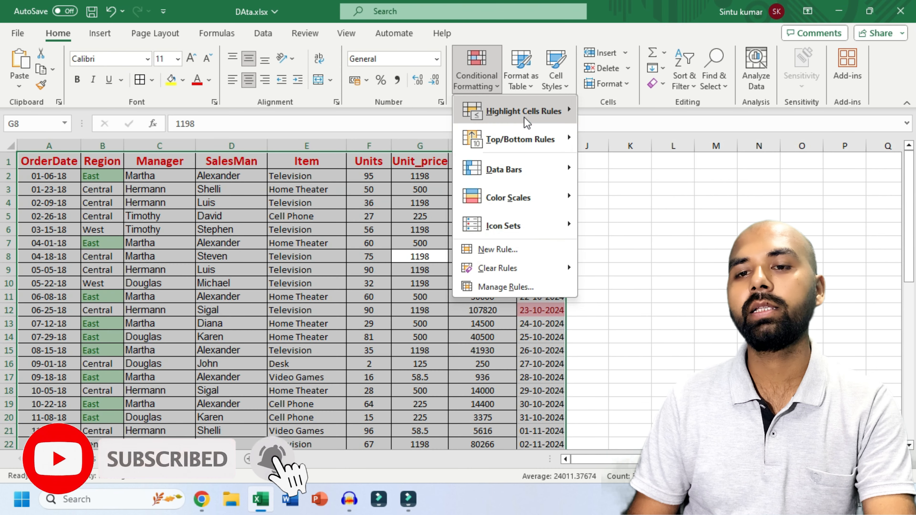
{"action": "mouse_move", "coordinate": [499, 119]}
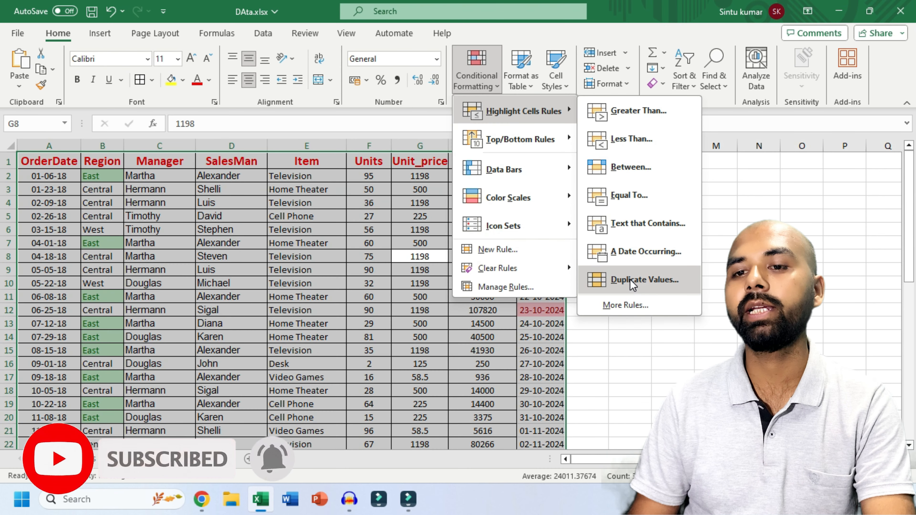
{"action": "left_click", "coordinate": [352, 299]}
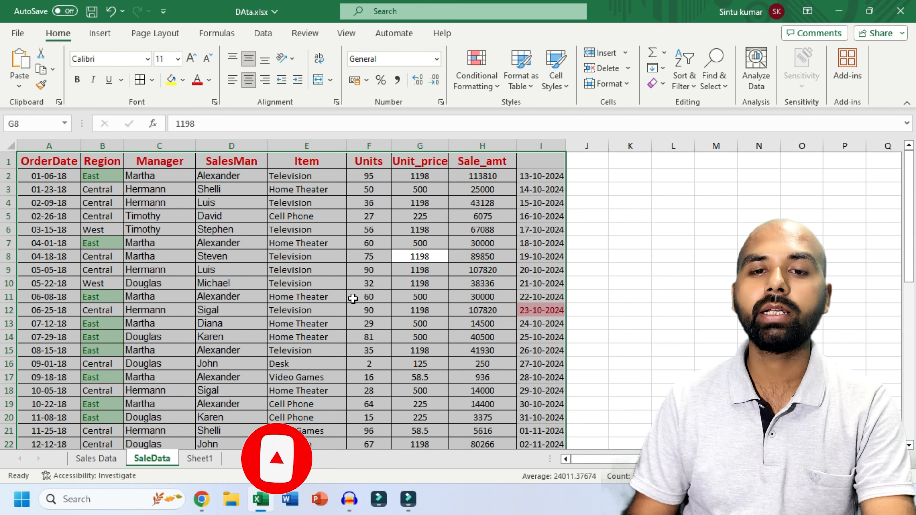
Step: Switch to Sheet1 and examine the repeated value 50 in cells B2, G1 and G6
{"action": "left_click", "coordinate": [203, 463]}
{"action": "left_click", "coordinate": [245, 328]}
{"action": "left_click", "coordinate": [115, 284]}
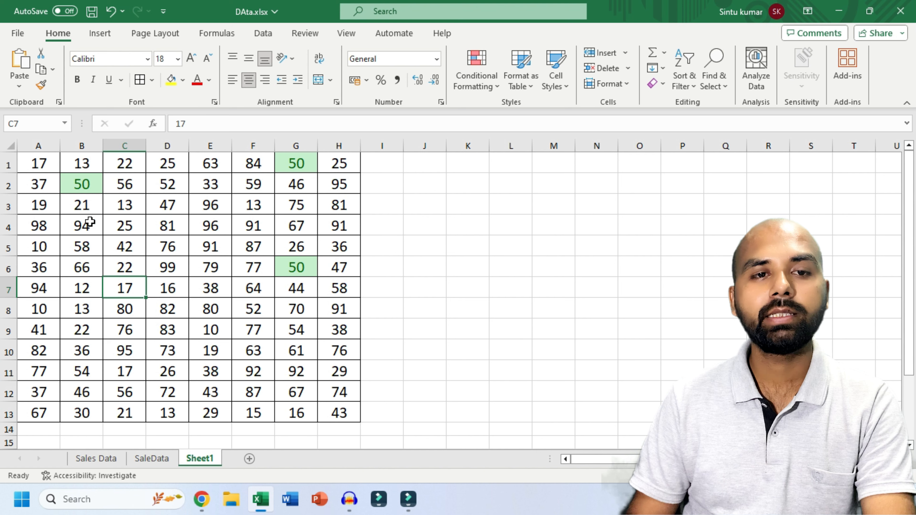
{"action": "left_click", "coordinate": [82, 183]}
{"action": "left_click", "coordinate": [295, 164]}
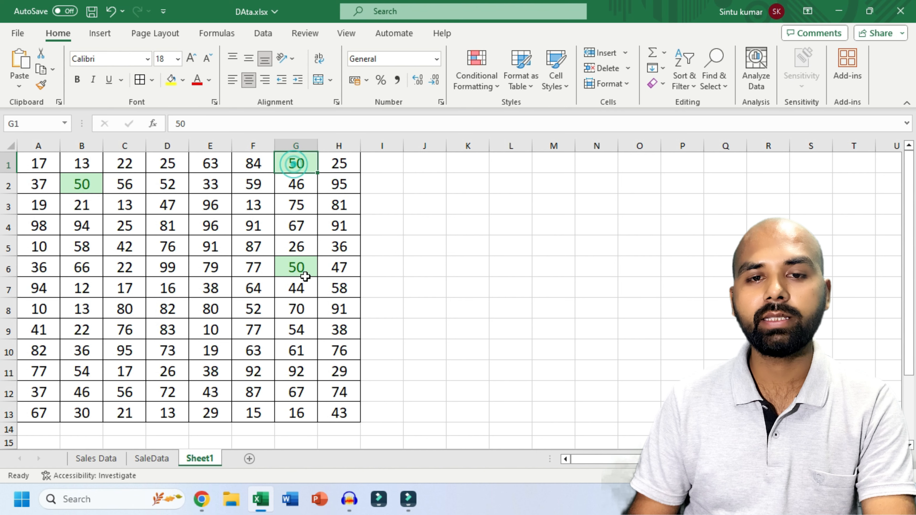
{"action": "left_click", "coordinate": [81, 184]}
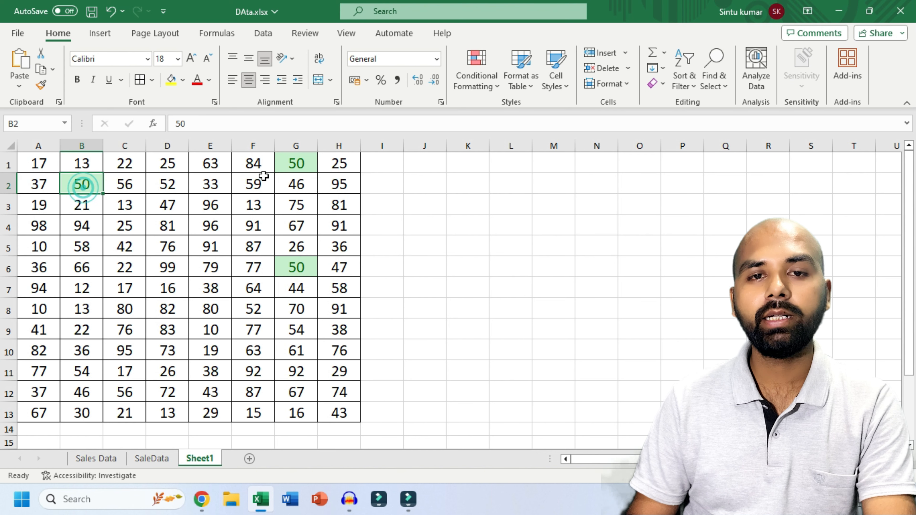
{"action": "left_click", "coordinate": [296, 166]}
{"action": "left_click", "coordinate": [298, 267]}
{"action": "left_click", "coordinate": [92, 186]}
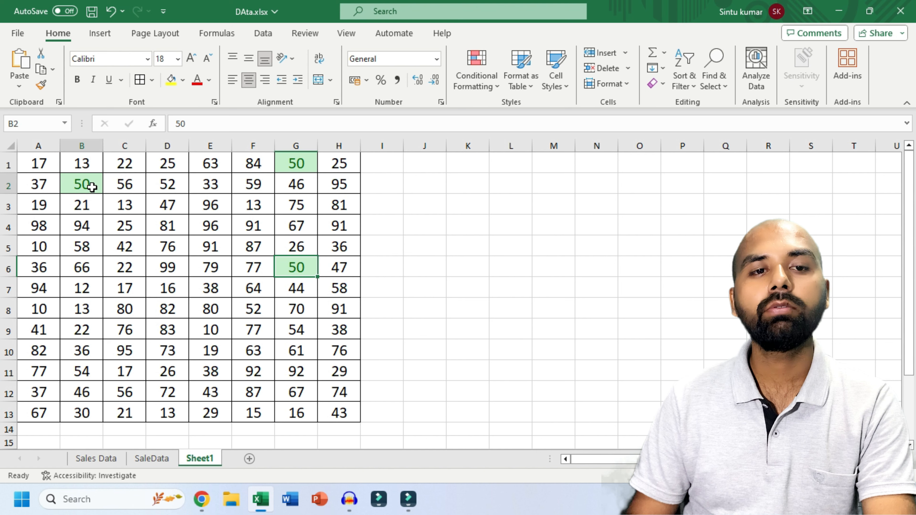
{"action": "left_click", "coordinate": [285, 164]}
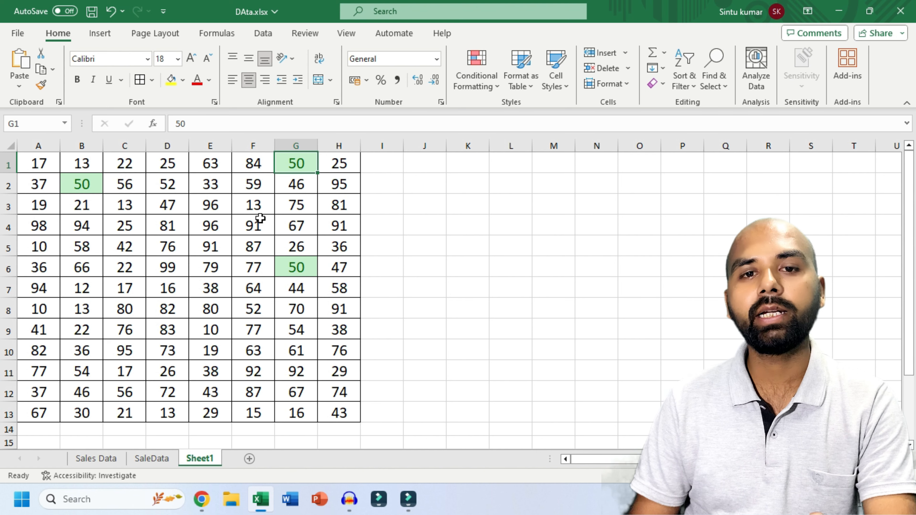
{"action": "left_click", "coordinate": [80, 184]}
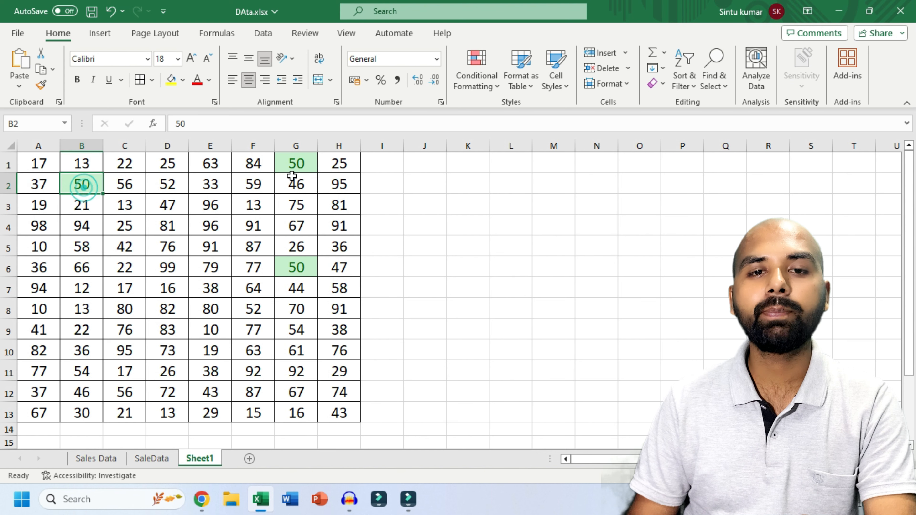
{"action": "left_click", "coordinate": [296, 166]}
{"action": "left_click", "coordinate": [299, 264]}
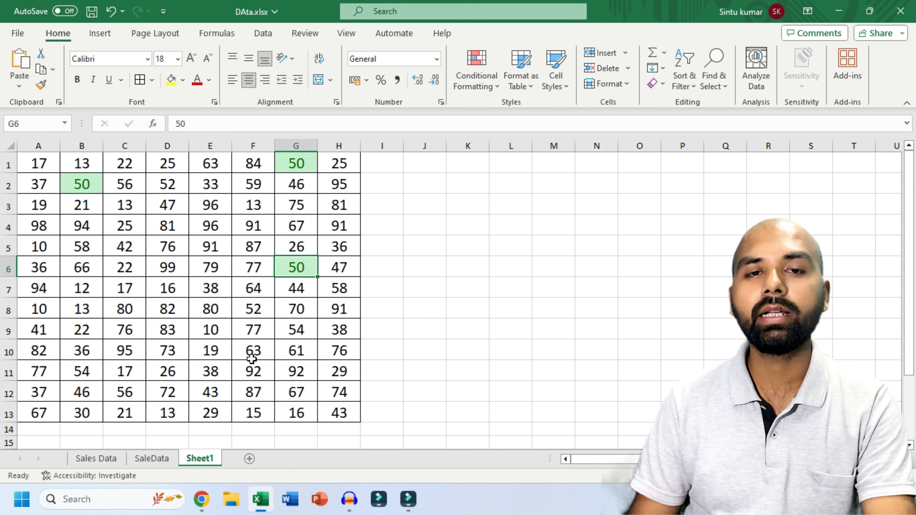
Step: Clear the conditional formatting rules from the entire Sheet1
{"action": "left_click", "coordinate": [476, 71]}
{"action": "mouse_move", "coordinate": [497, 266]}
{"action": "left_click", "coordinate": [649, 288]}
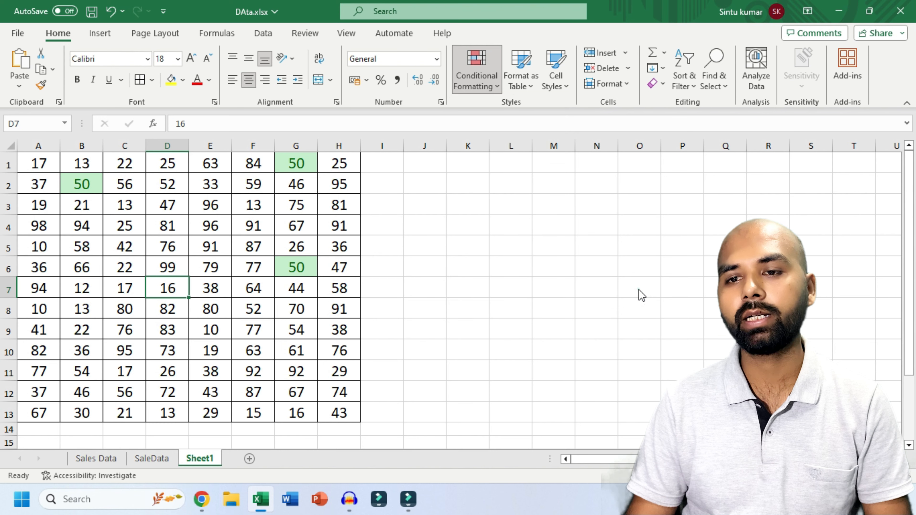
Step: Preview a Duplicate Values rule with Light Red Fill with Dark Red Text on the number table A1:H13, and cancel it
{"action": "left_click", "coordinate": [205, 295]}
{"action": "key", "text": "ctrl+a"}
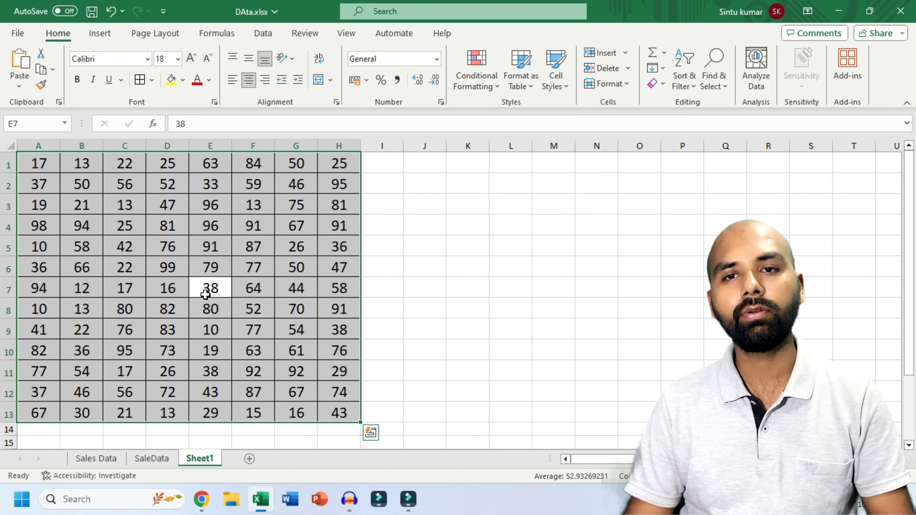
{"action": "left_click", "coordinate": [476, 86]}
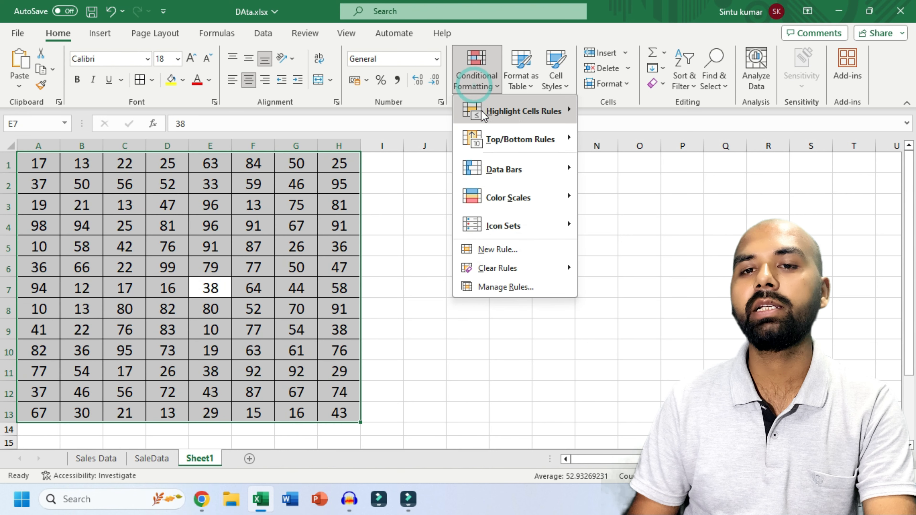
{"action": "mouse_move", "coordinate": [515, 118]}
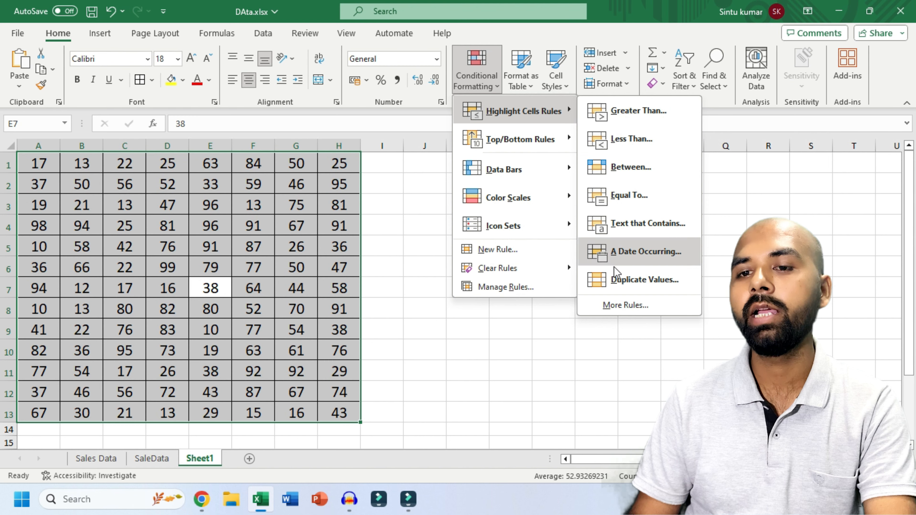
{"action": "left_click", "coordinate": [621, 280]}
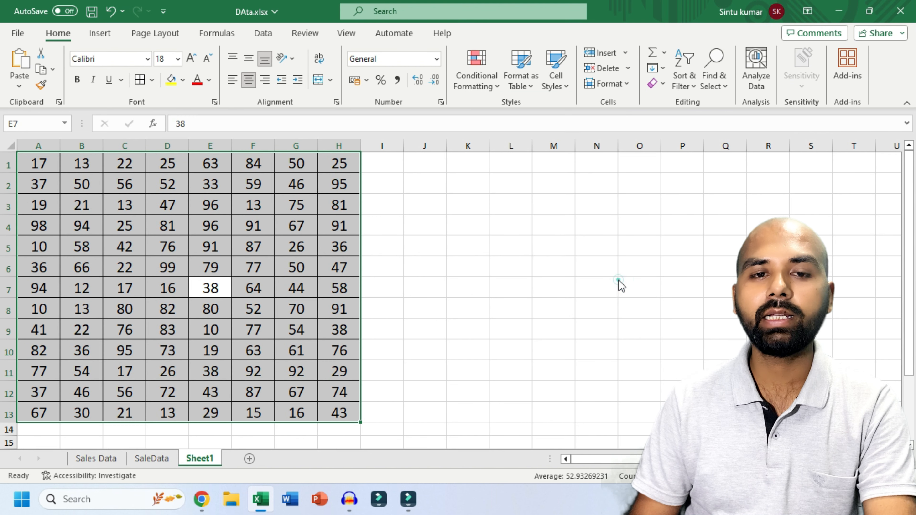
{"action": "left_click_drag", "start_coordinate": [276, 110], "coordinate": [531, 146]}
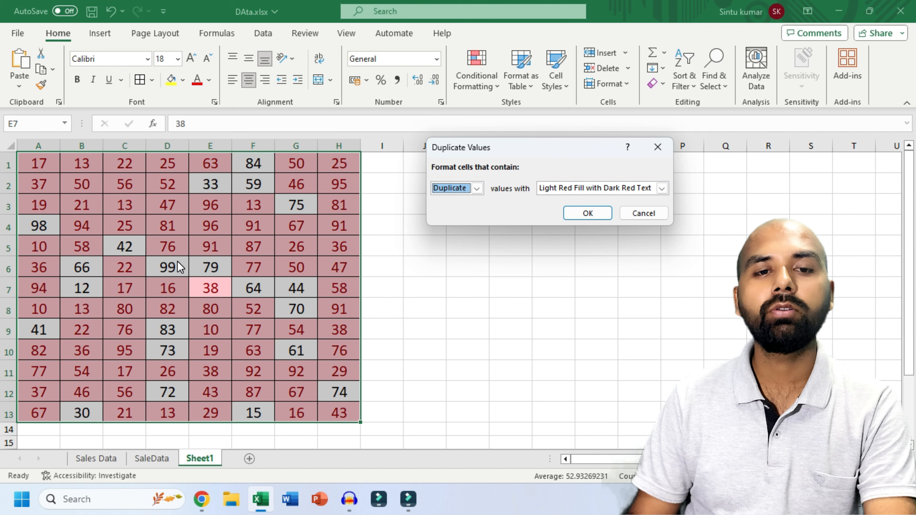
{"action": "left_click", "coordinate": [642, 214]}
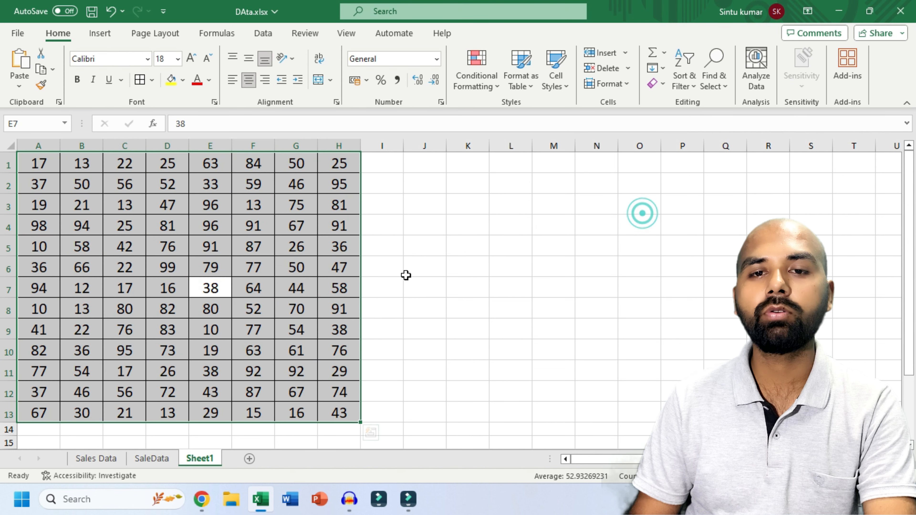
Step: Enter 2 in J4 and 3 in J5, and fill the number series down to J9
{"action": "left_click", "coordinate": [426, 225]}
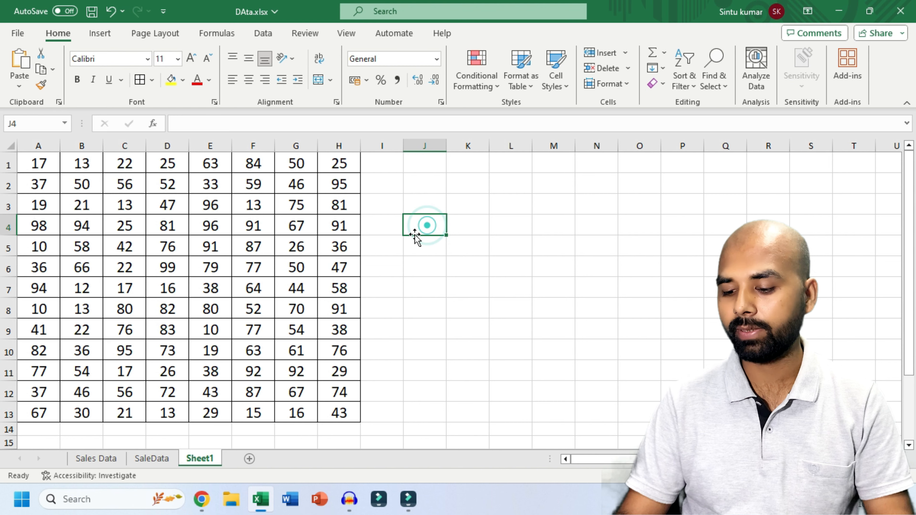
{"action": "type", "text": "2"}
{"action": "key", "text": "Return"}
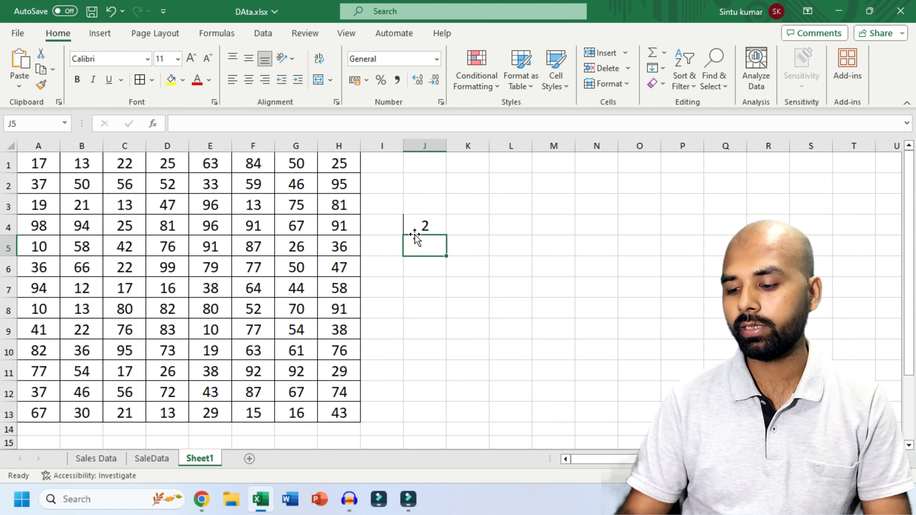
{"action": "type", "text": "3"}
{"action": "left_click_drag", "start_coordinate": [415, 221], "coordinate": [442, 346]}
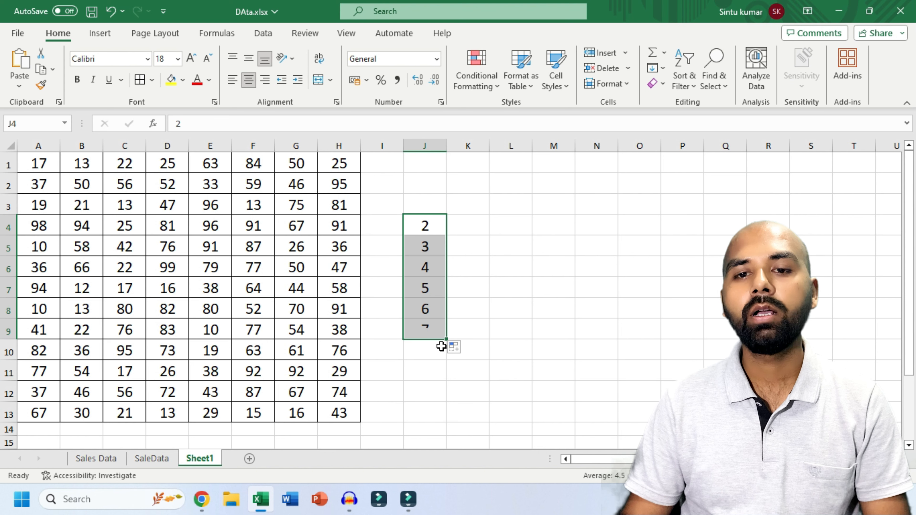
Step: Extend the number list in column J by entering 5 in J10, 7 in J11 and 6 in J12
{"action": "left_click", "coordinate": [427, 350]}
{"action": "left_click_drag", "start_coordinate": [423, 229], "coordinate": [427, 323]}
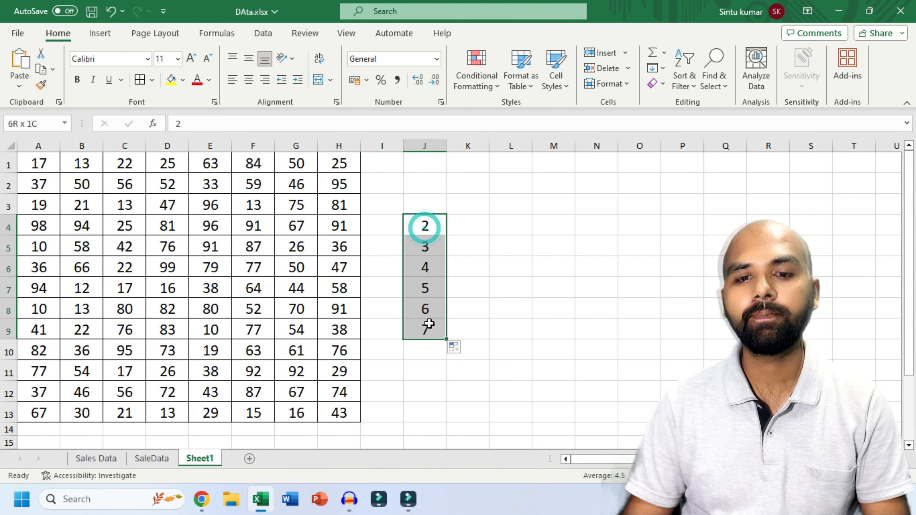
{"action": "left_click", "coordinate": [427, 346]}
{"action": "type", "text": "5"}
{"action": "key", "text": "Return"}
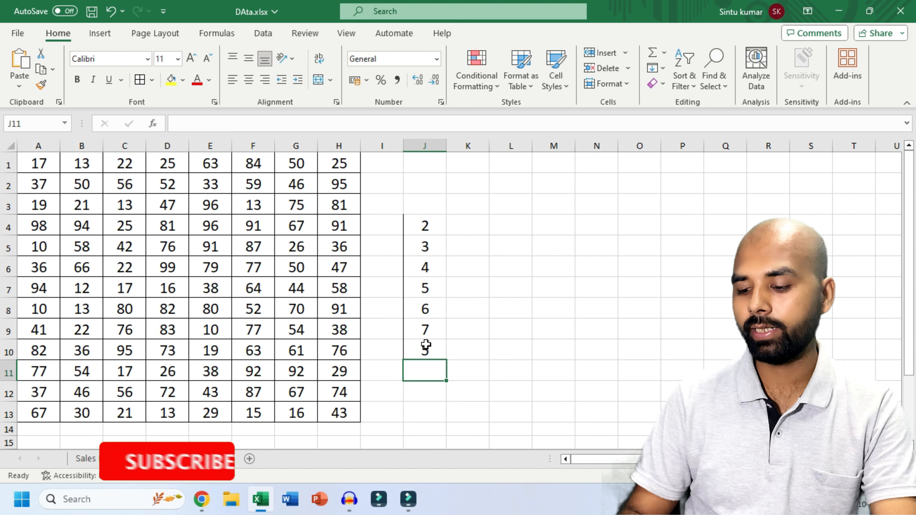
{"action": "type", "text": "7"}
{"action": "key", "text": "Return"}
{"action": "type", "text": "6"}
{"action": "left_click", "coordinate": [596, 308]}
Step: Preview a Duplicate Values rule with Light Red Fill with Dark Red Text on J4:J12, and cancel it
{"action": "left_click_drag", "start_coordinate": [423, 226], "coordinate": [424, 388]}
{"action": "left_click", "coordinate": [479, 93]}
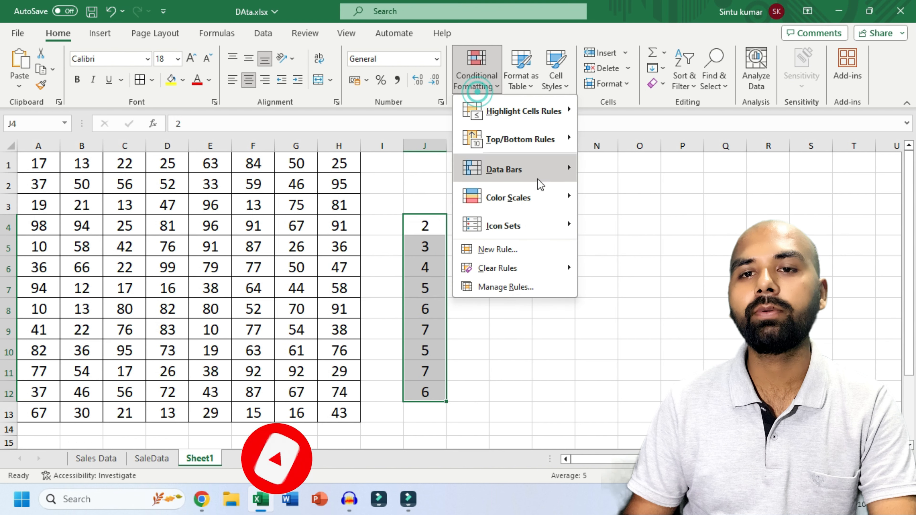
{"action": "left_click", "coordinate": [522, 115]}
{"action": "left_click", "coordinate": [639, 278]}
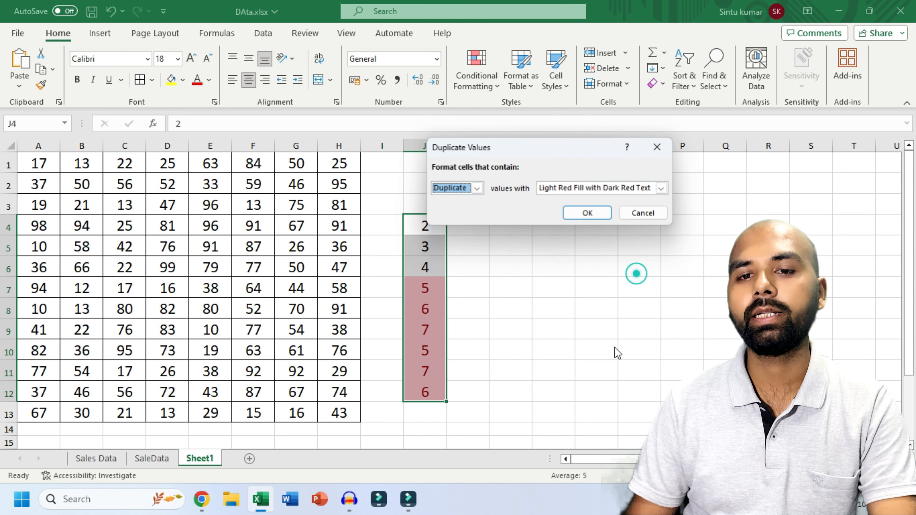
{"action": "left_click_drag", "start_coordinate": [548, 152], "coordinate": [676, 146]}
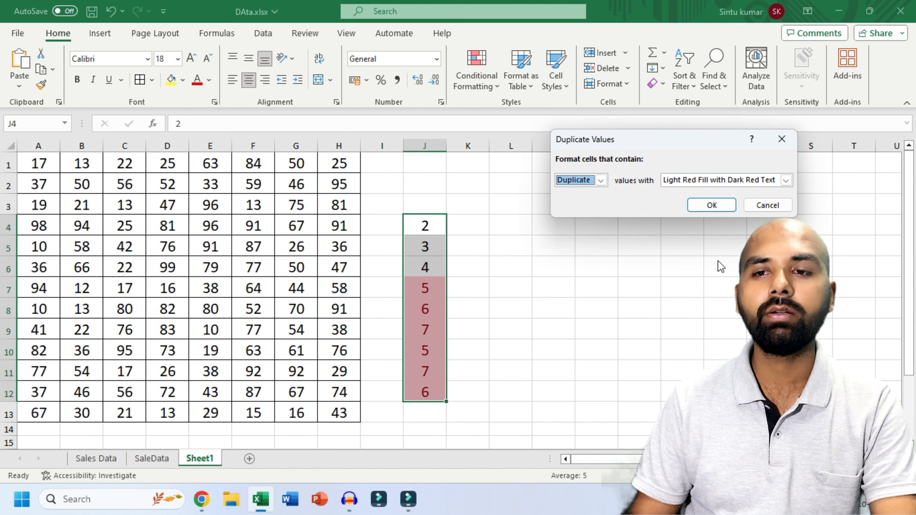
{"action": "left_click", "coordinate": [767, 204]}
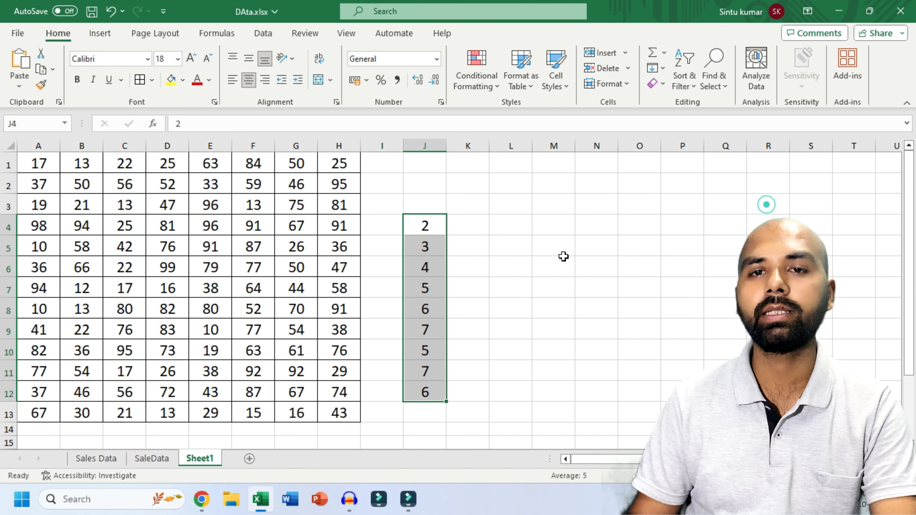
{"action": "left_click", "coordinate": [475, 70]}
{"action": "left_click", "coordinate": [511, 114]}
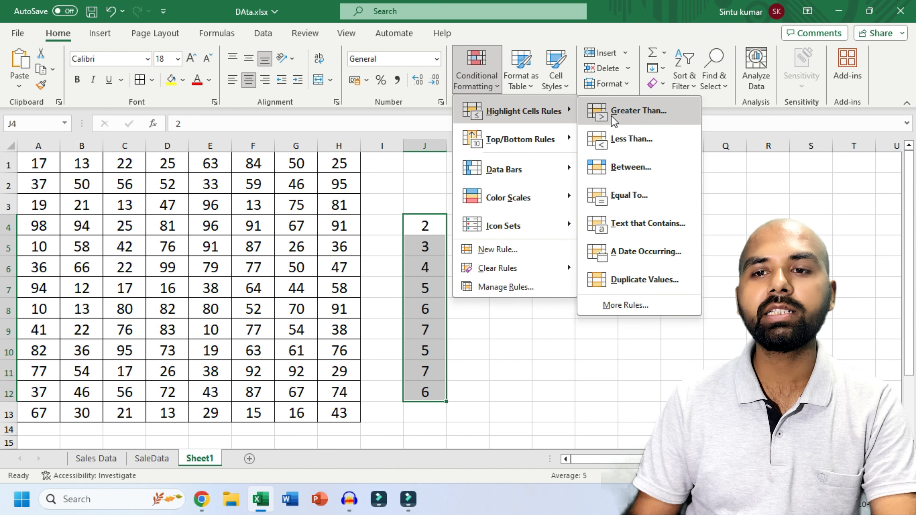
{"action": "left_click", "coordinate": [518, 332]}
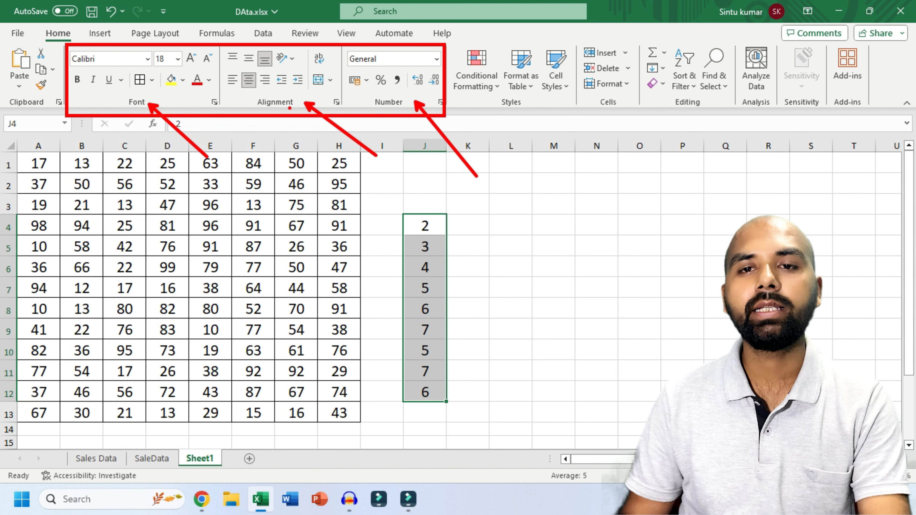
{"action": "left_click", "coordinate": [476, 72]}
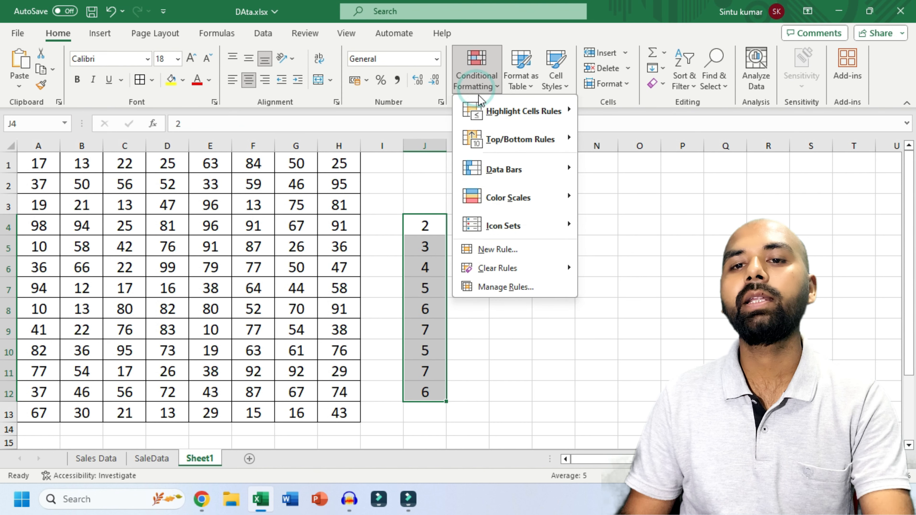
{"action": "mouse_move", "coordinate": [480, 112]}
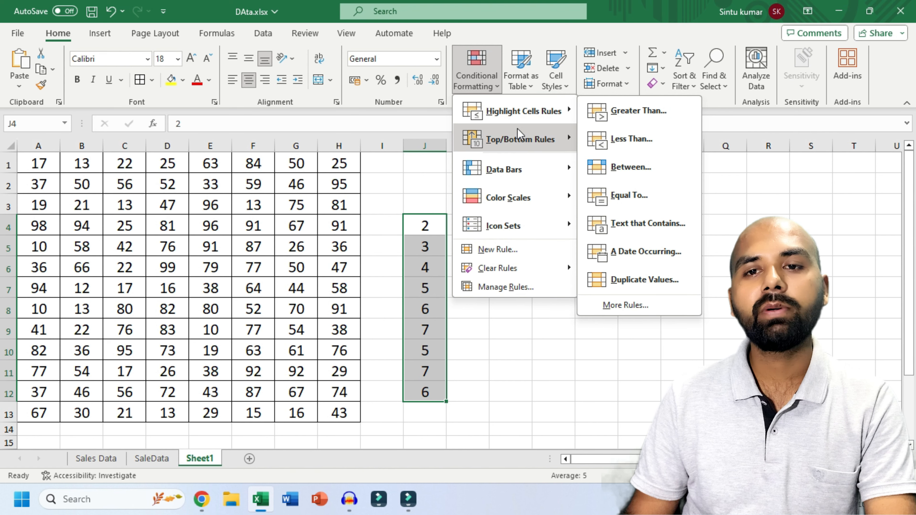
{"action": "mouse_move", "coordinate": [521, 140]}
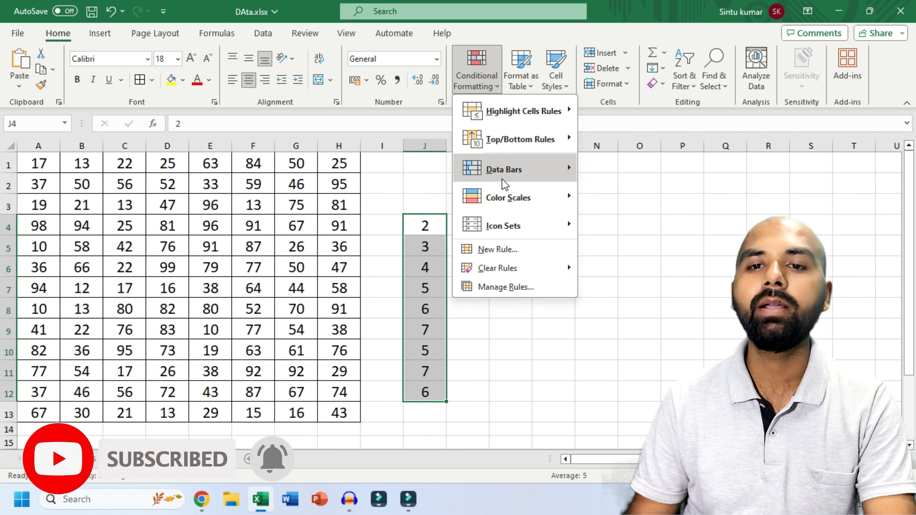
{"action": "key", "text": "Escape"}
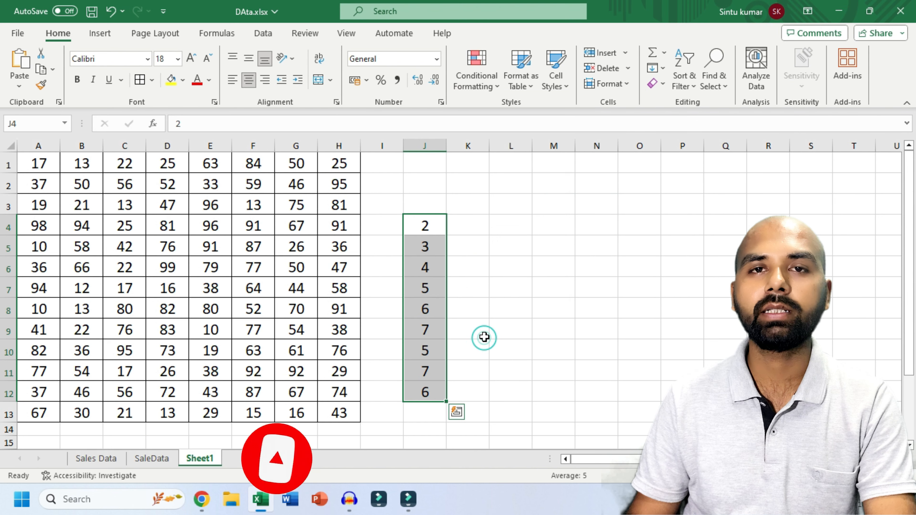